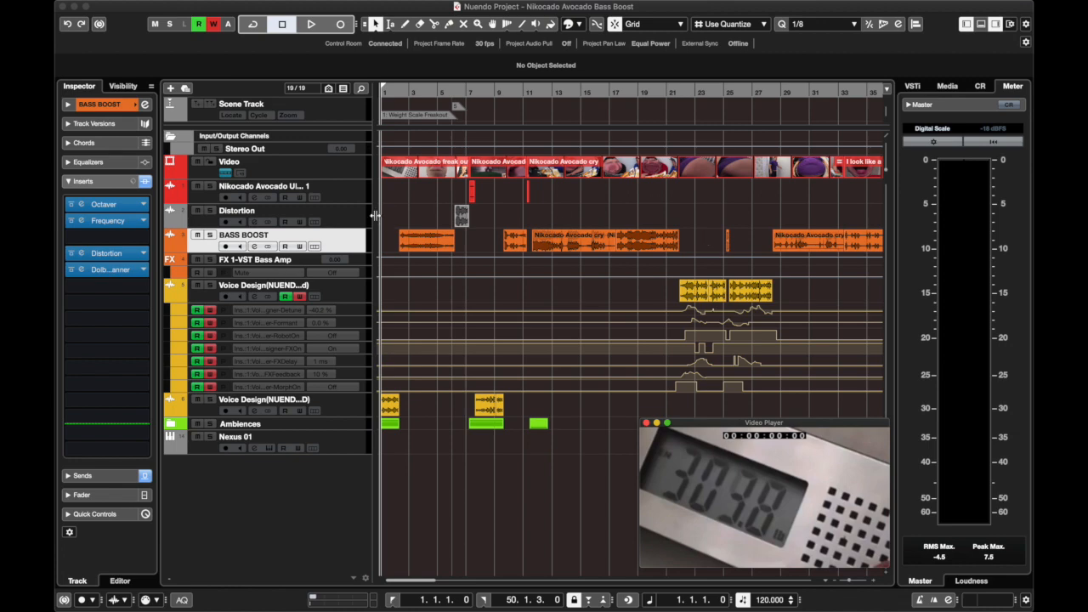
Play the project from the start to audition the first clip on the BASS BOOST track.
{"action": "left_click", "coordinate": [424, 242]}
{"action": "key", "text": "space"}
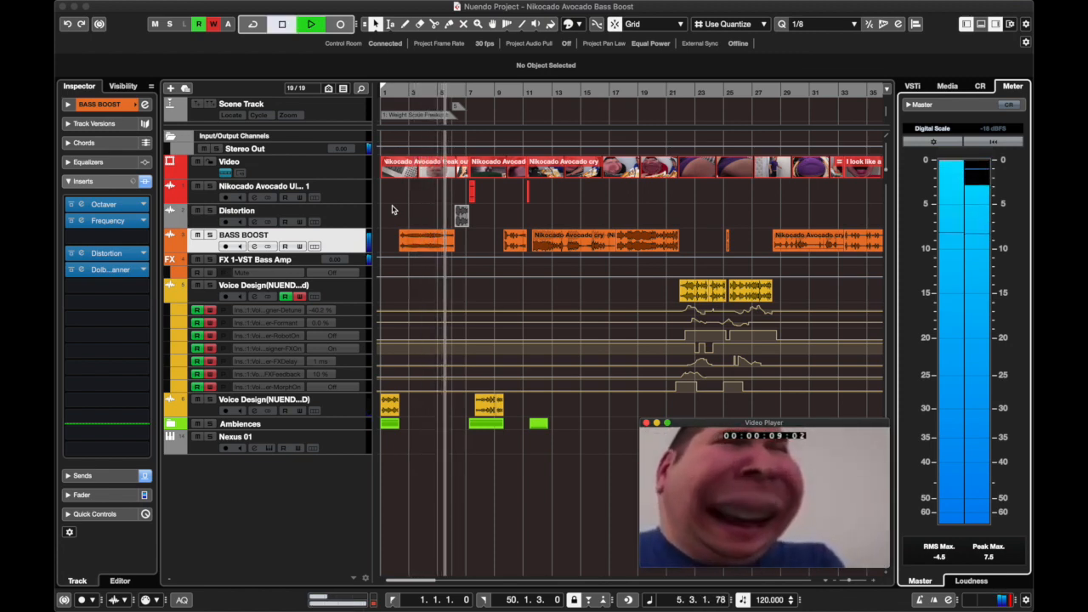
{"action": "key", "text": "space"}
Audition the long BASS BOOST clip from about bar 11 and return the playhead to the project start.
{"action": "left_click", "coordinate": [540, 92]}
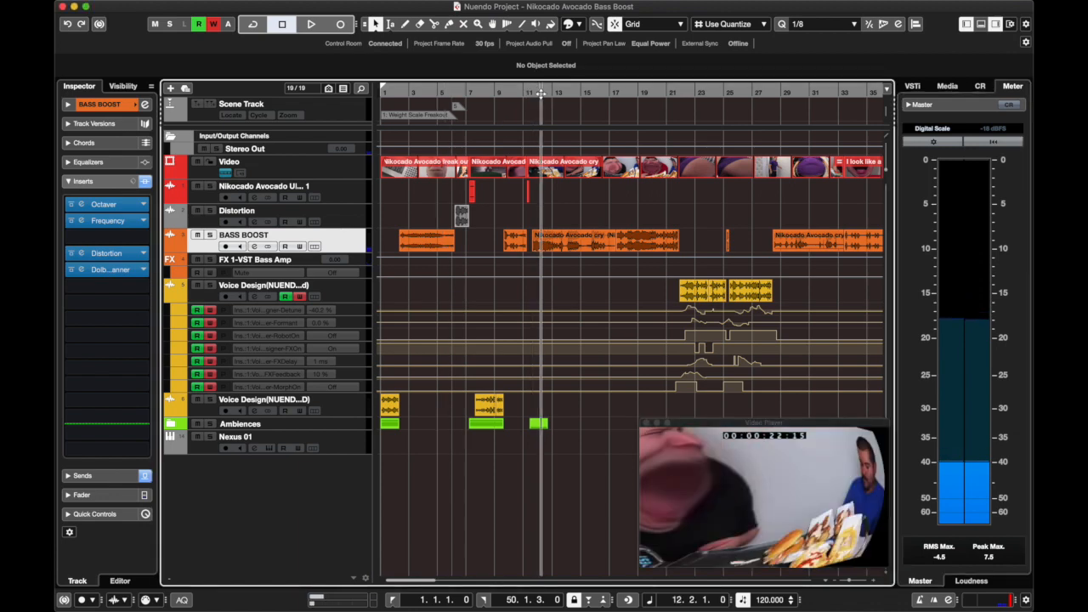
{"action": "key", "text": "space"}
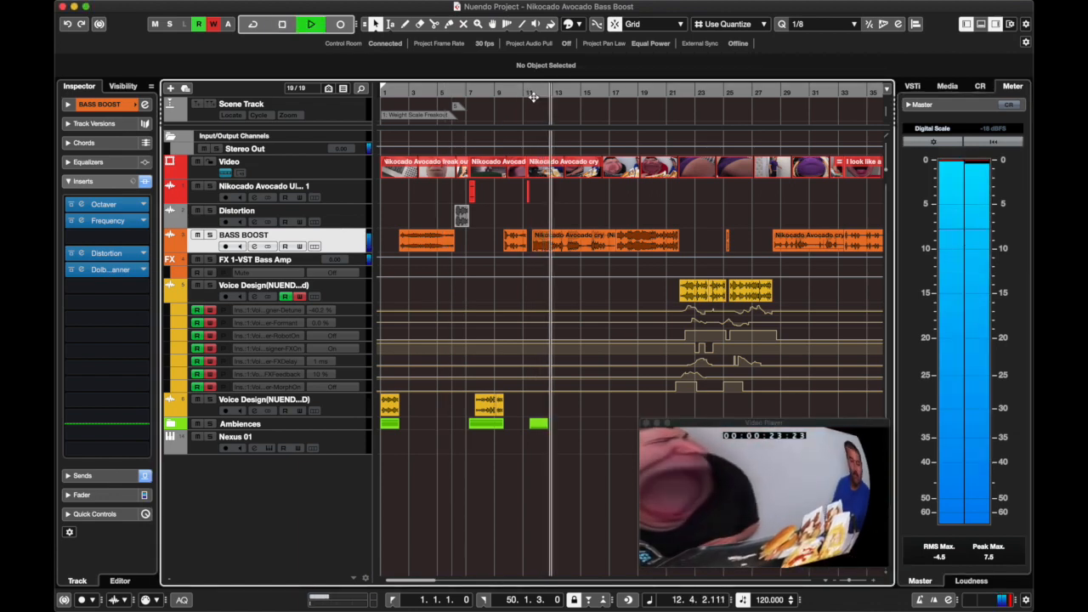
{"action": "left_click", "coordinate": [532, 94]}
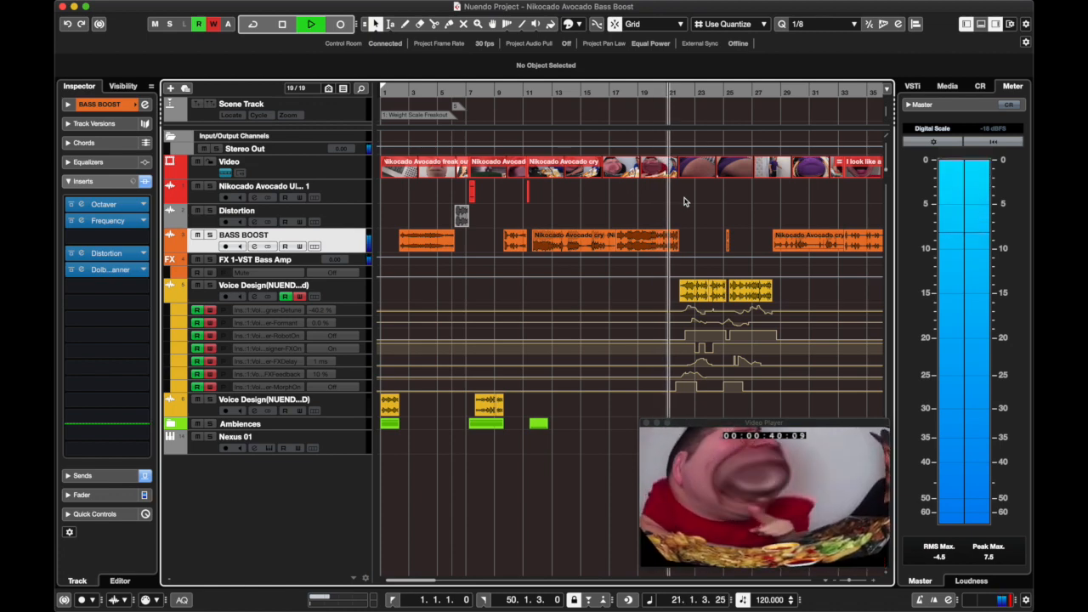
{"action": "key", "text": "space"}
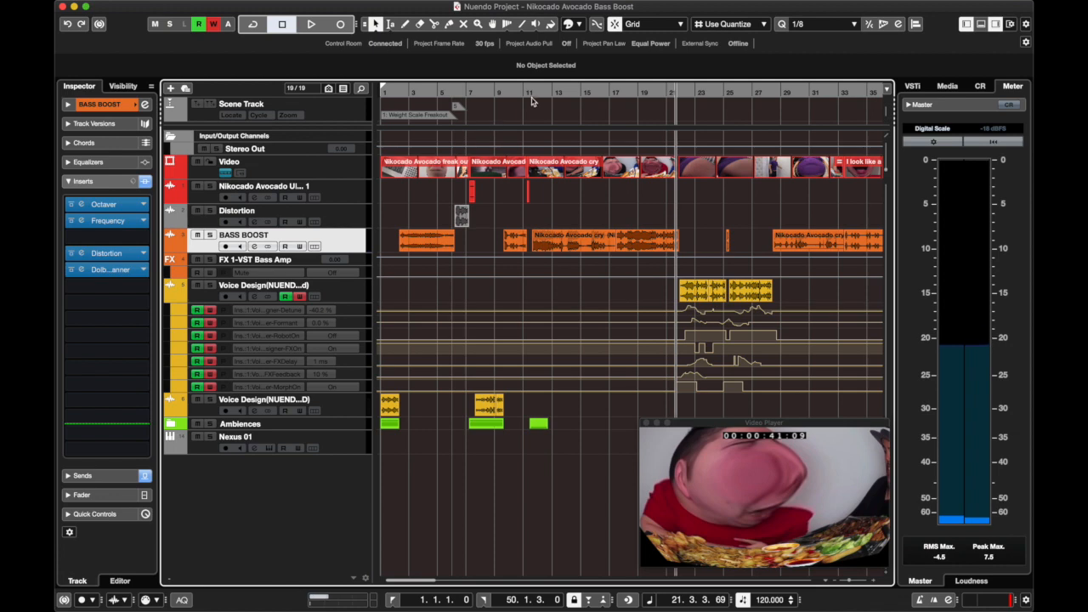
{"action": "left_click_drag", "start_coordinate": [532, 95], "coordinate": [281, 115]}
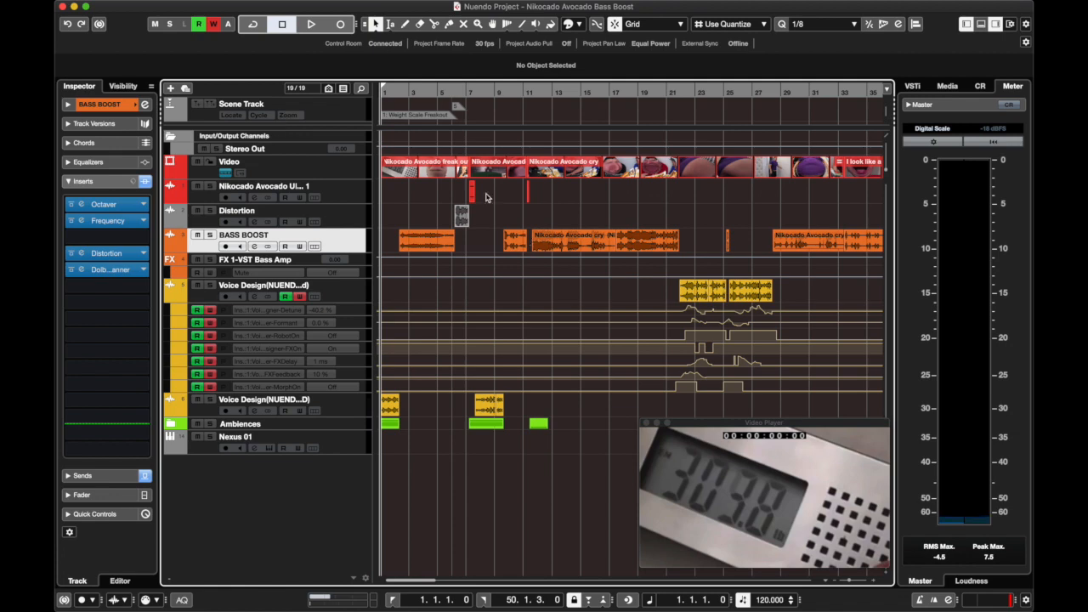
Select the first video event and scrub the playhead through the timeline to review the video, ending at the project start.
{"action": "left_click", "coordinate": [408, 174]}
{"action": "left_click_drag", "start_coordinate": [404, 95], "coordinate": [458, 104]}
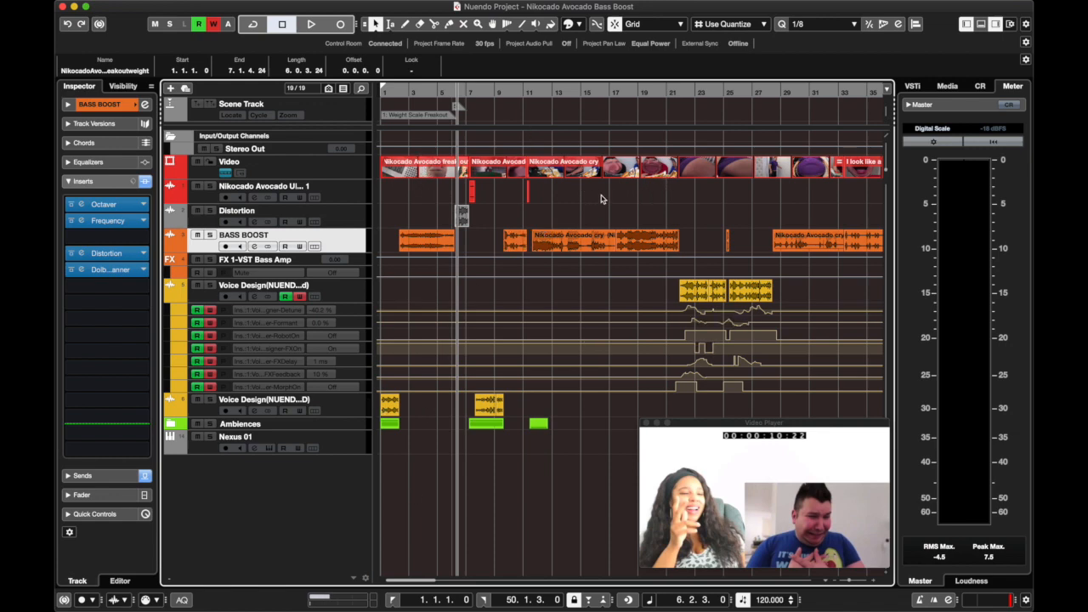
{"action": "left_click", "coordinate": [660, 102]}
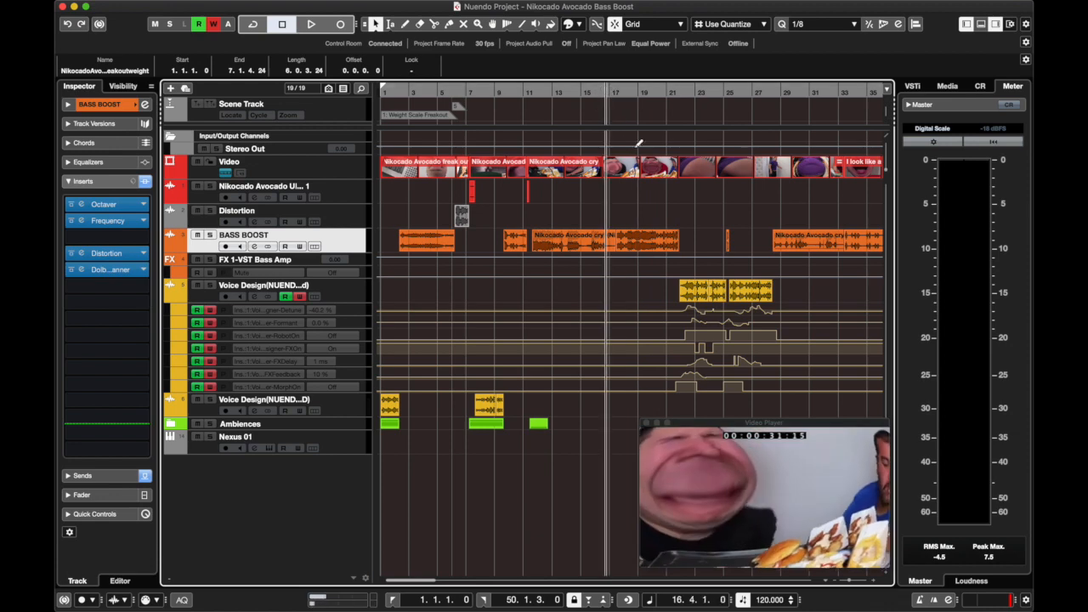
{"action": "left_click_drag", "start_coordinate": [678, 89], "coordinate": [312, 104]}
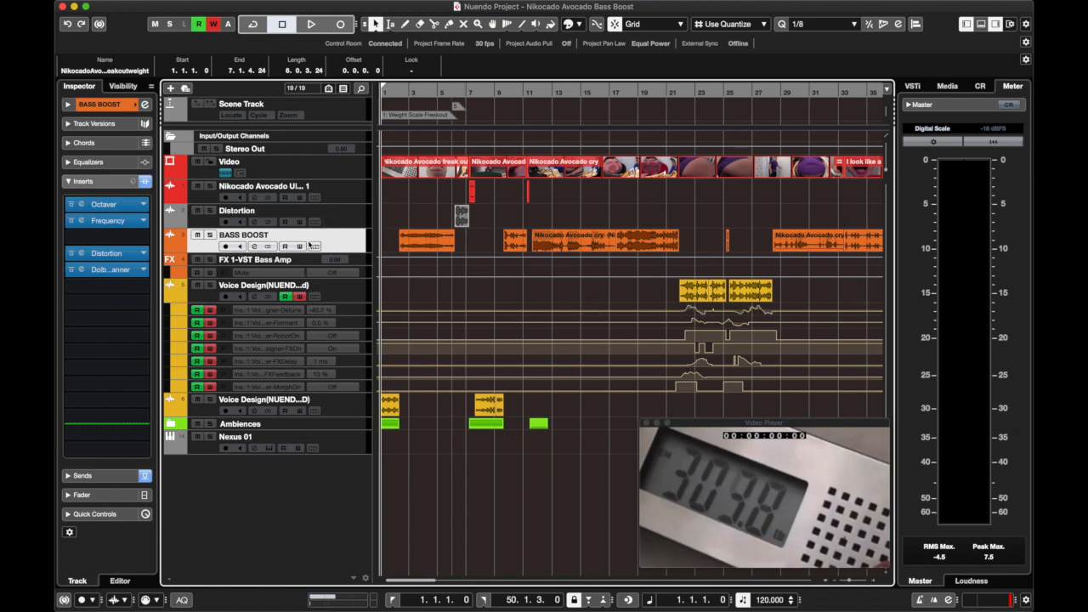
{"action": "right_click", "coordinate": [337, 249]}
{"action": "mouse_move", "coordinate": [359, 250]}
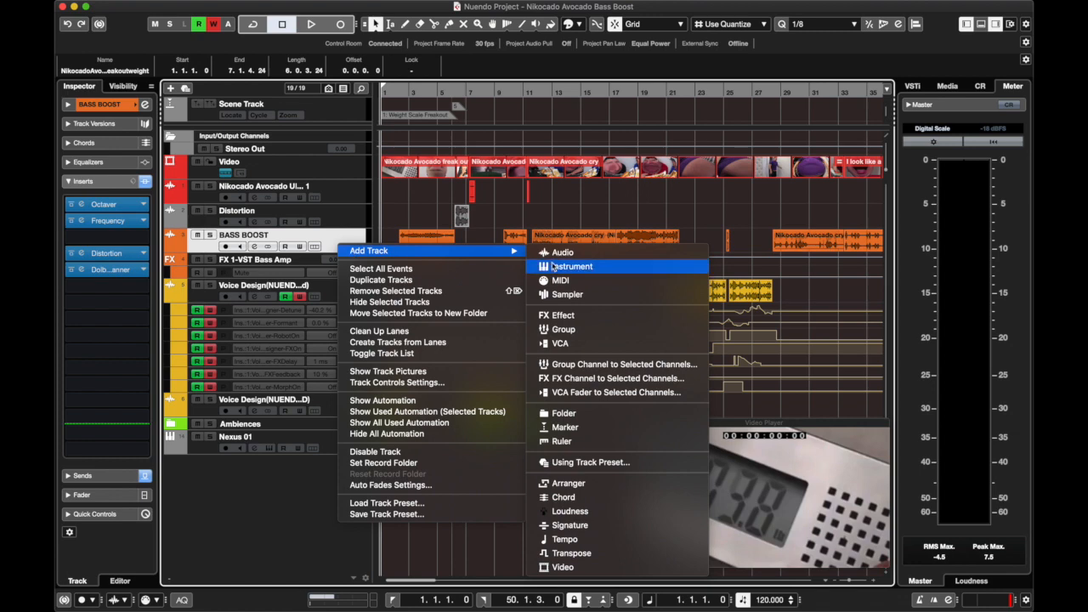
{"action": "left_click", "coordinate": [335, 246]}
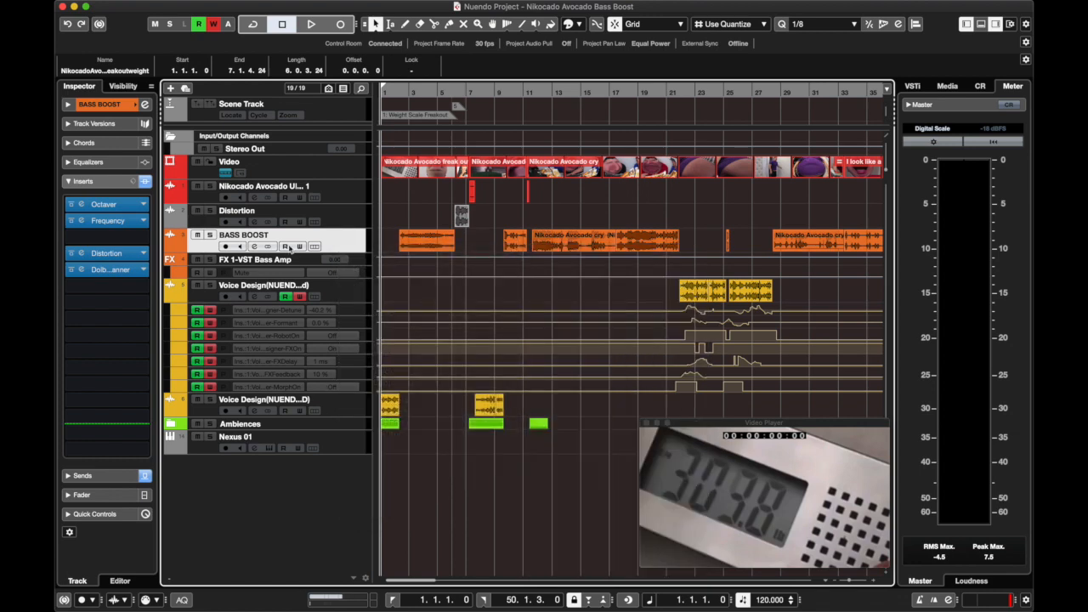
Compare the inserts of the unprocessed Nikocado Avocado audio track with those of the BASS BOOST track.
{"action": "left_click", "coordinate": [350, 199]}
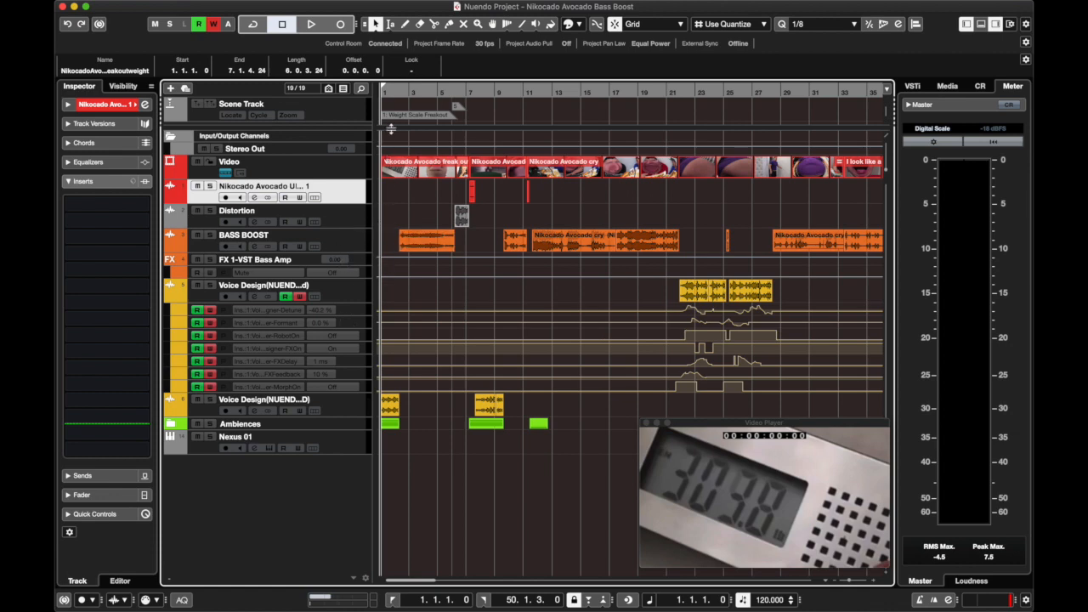
{"action": "left_click", "coordinate": [353, 239]}
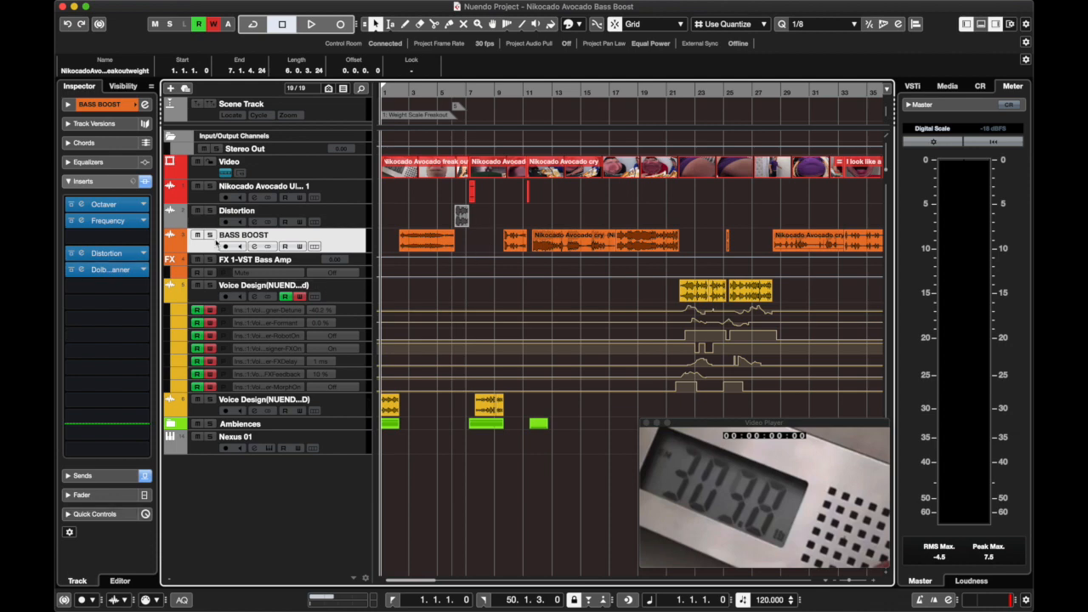
{"action": "left_click", "coordinate": [211, 236]}
{"action": "left_click", "coordinate": [211, 235]}
{"action": "mouse_move", "coordinate": [82, 273]}
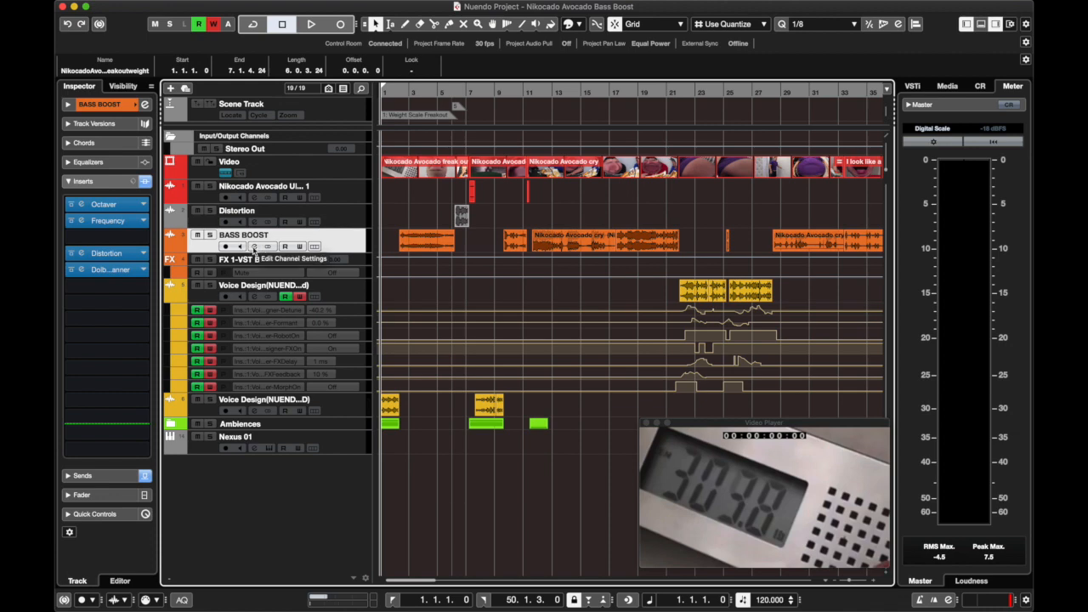
Open the BASS BOOST channel settings and the Octaver insert, arranging the windows so the timeline stays accessible.
{"action": "left_click", "coordinate": [253, 247]}
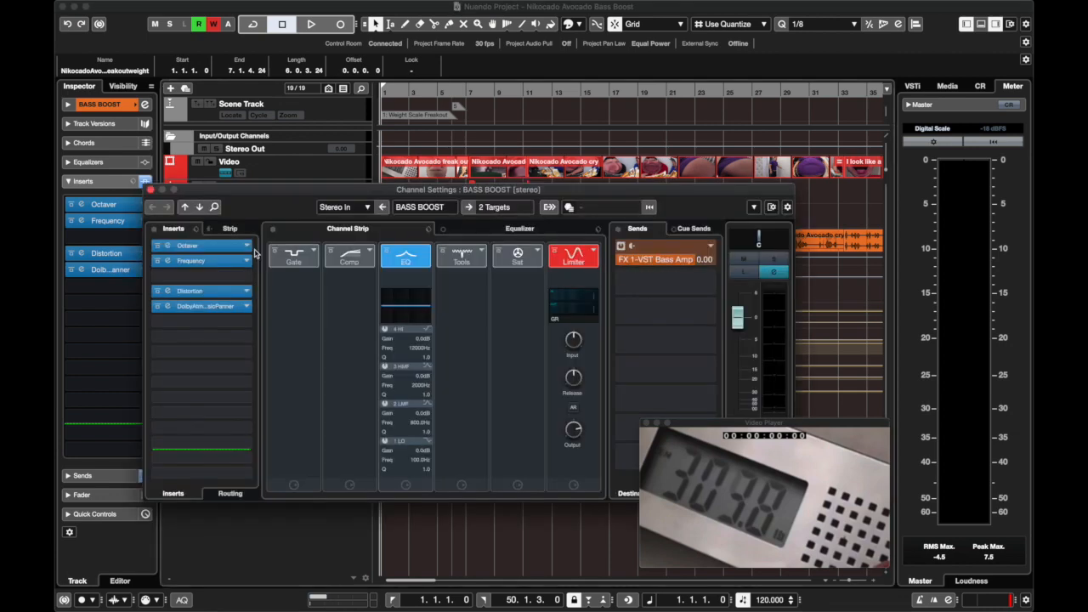
{"action": "left_click_drag", "start_coordinate": [398, 196], "coordinate": [360, 195]}
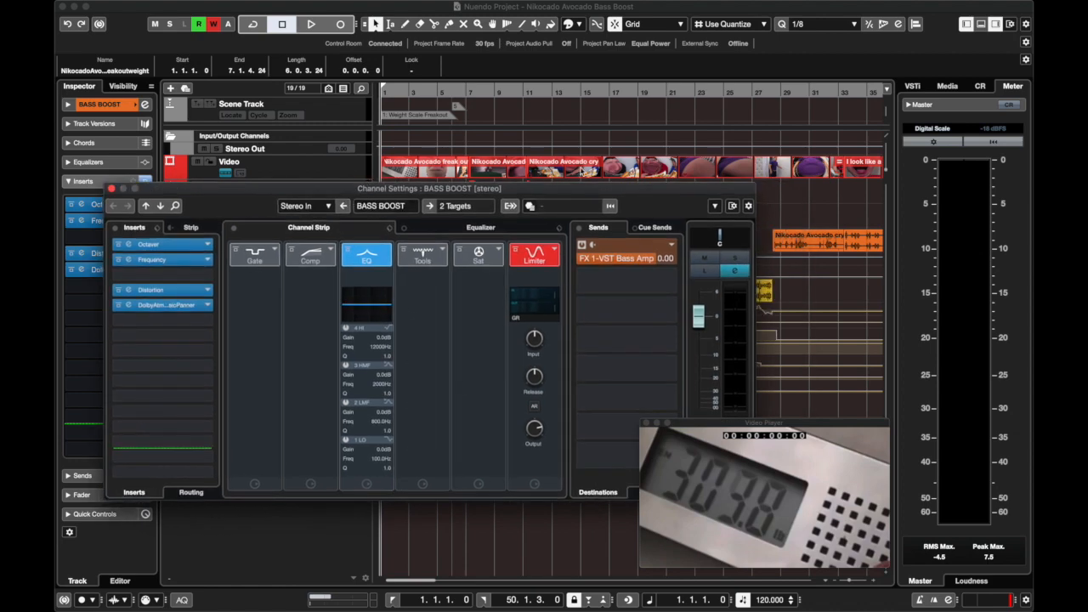
{"action": "left_click_drag", "start_coordinate": [575, 192], "coordinate": [583, 104]}
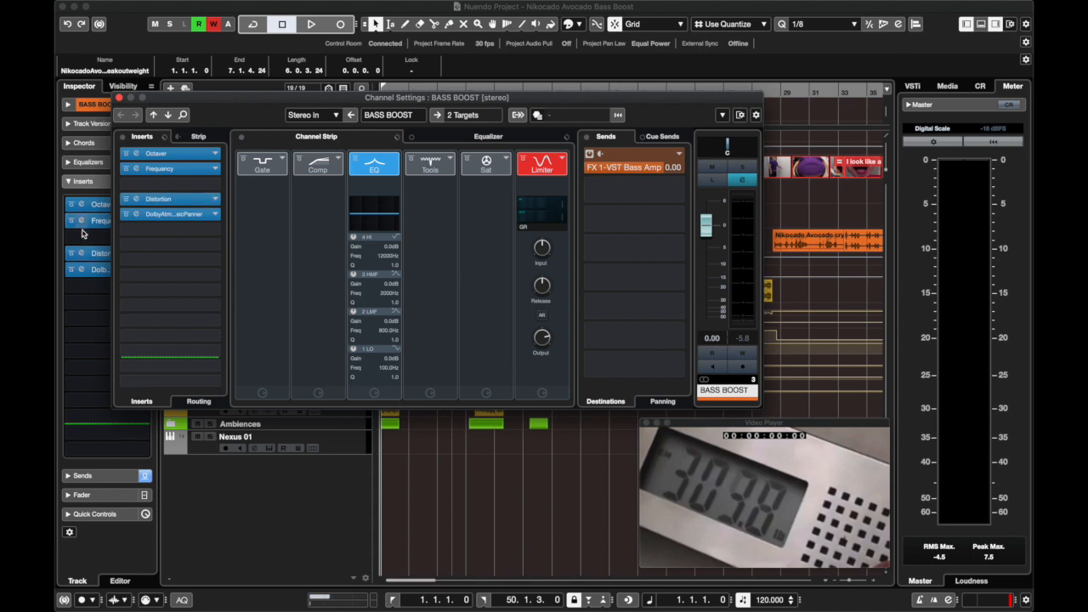
{"action": "left_click", "coordinate": [165, 155]}
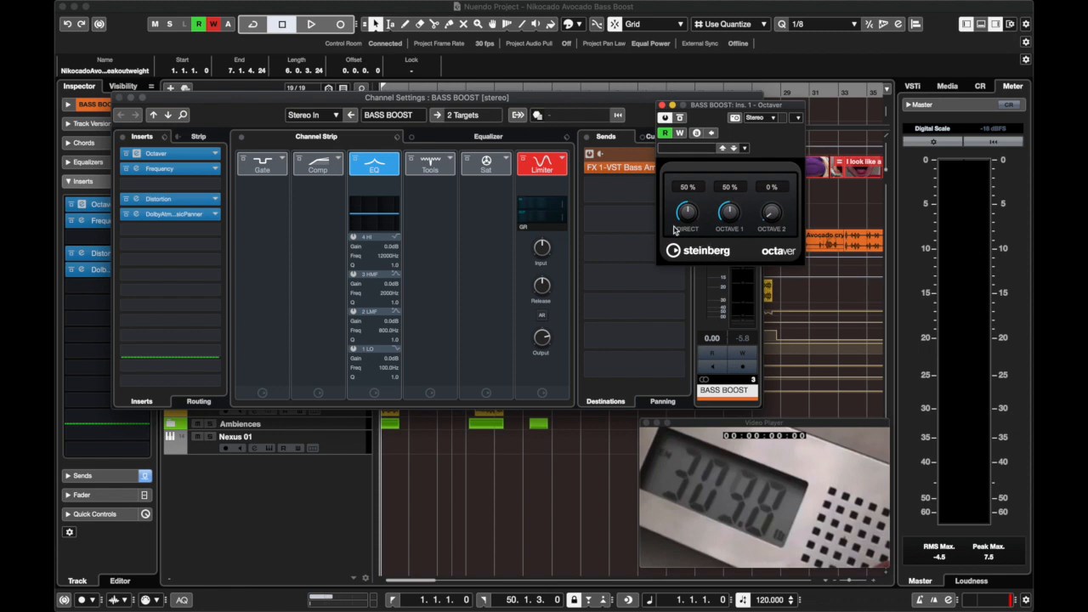
{"action": "left_click_drag", "start_coordinate": [195, 109], "coordinate": [168, 271]}
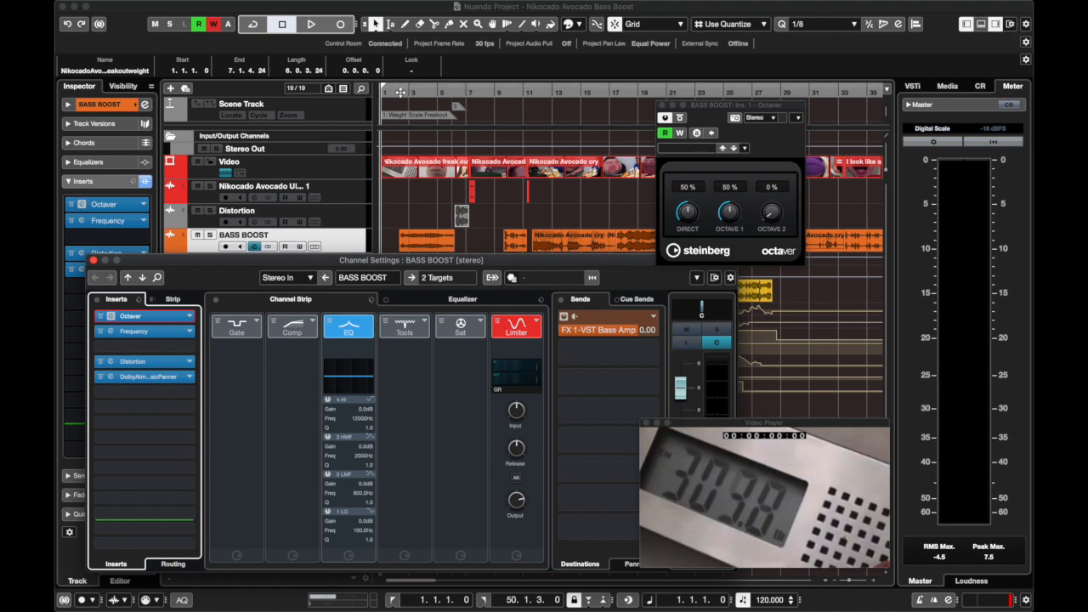
Play the first BASS BOOST clip from bar 2, comparing the sound with the Octaver active and bypassed.
{"action": "left_click", "coordinate": [400, 92]}
{"action": "key", "text": "space"}
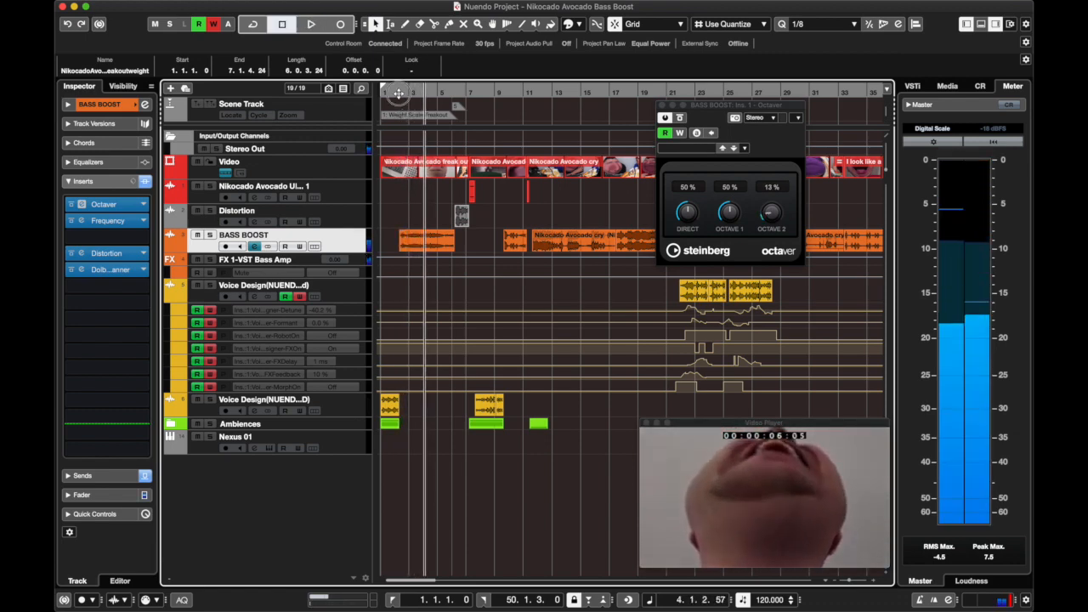
{"action": "left_click", "coordinate": [399, 102]}
{"action": "left_click", "coordinate": [665, 118]}
{"action": "key", "text": "space"}
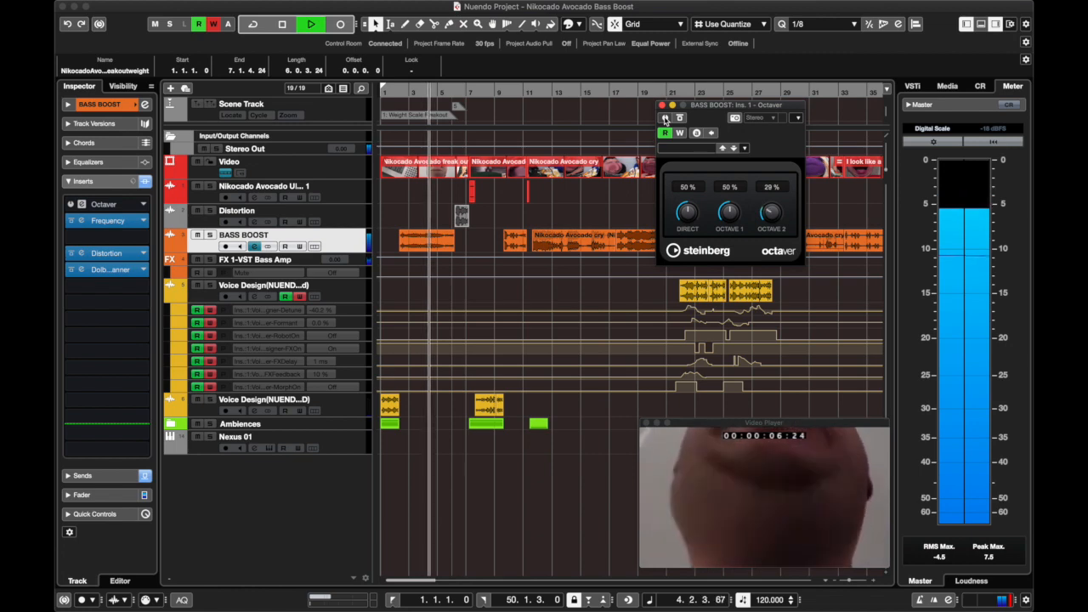
{"action": "left_click", "coordinate": [665, 118]}
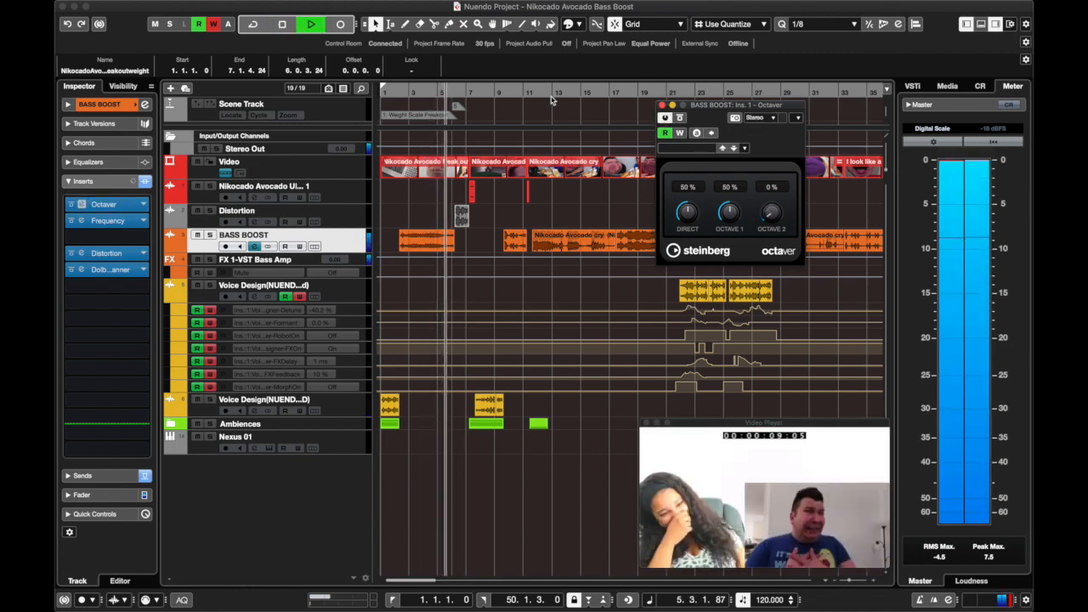
Audition the BASS BOOST clip at about bar 9 with the Octaver active and return the playhead to bar 2.
{"action": "left_click", "coordinate": [503, 91]}
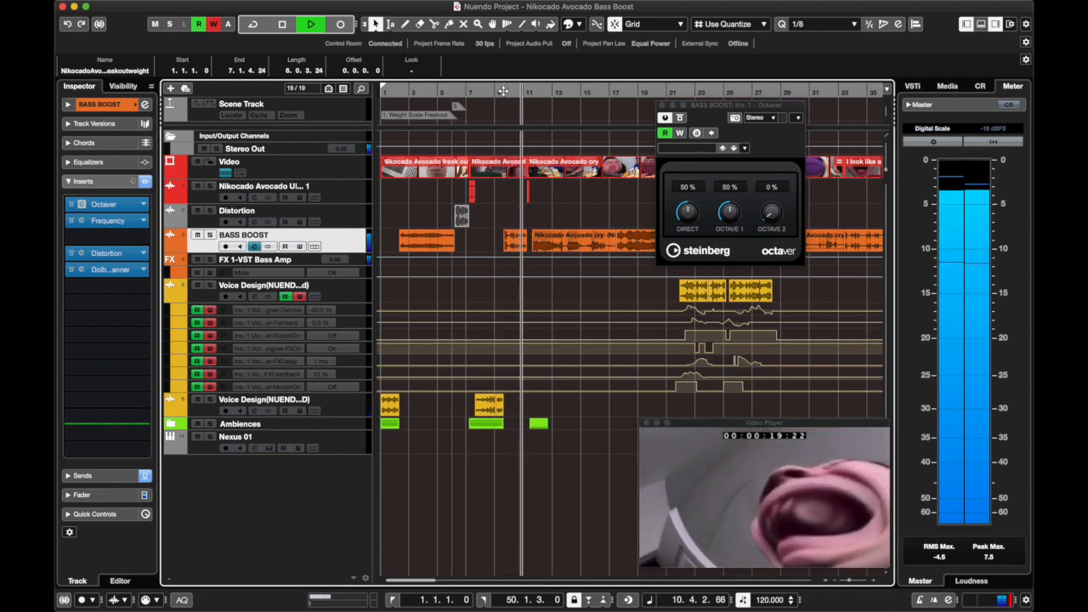
{"action": "key", "text": "space"}
{"action": "left_click", "coordinate": [396, 94]}
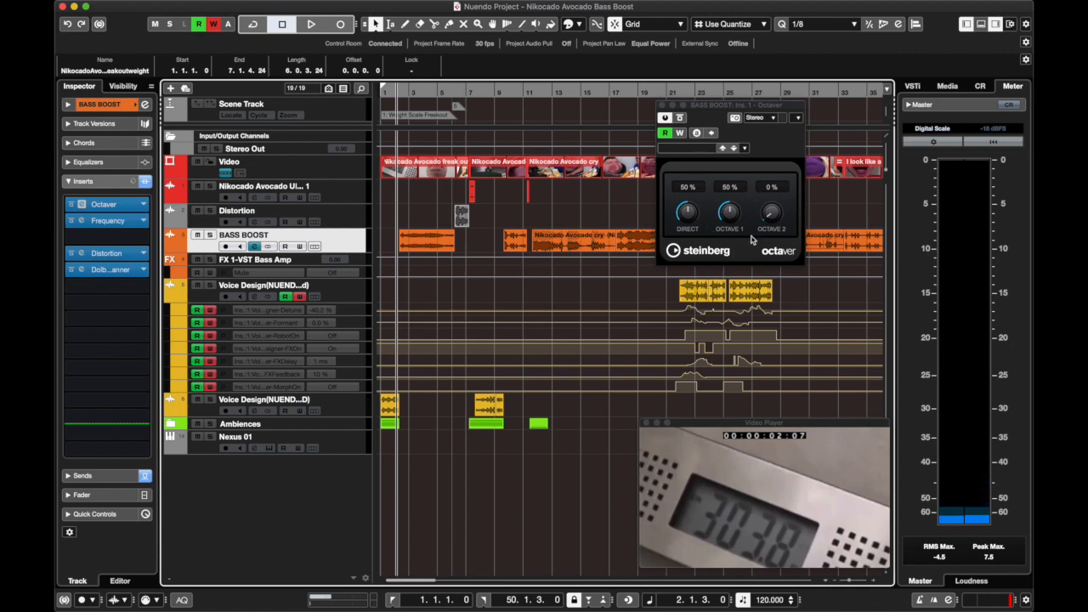
Close the Octaver and open the BASS BOOST channel's Frequency EQ, leaving only the EQ window open.
{"action": "left_click", "coordinate": [662, 106]}
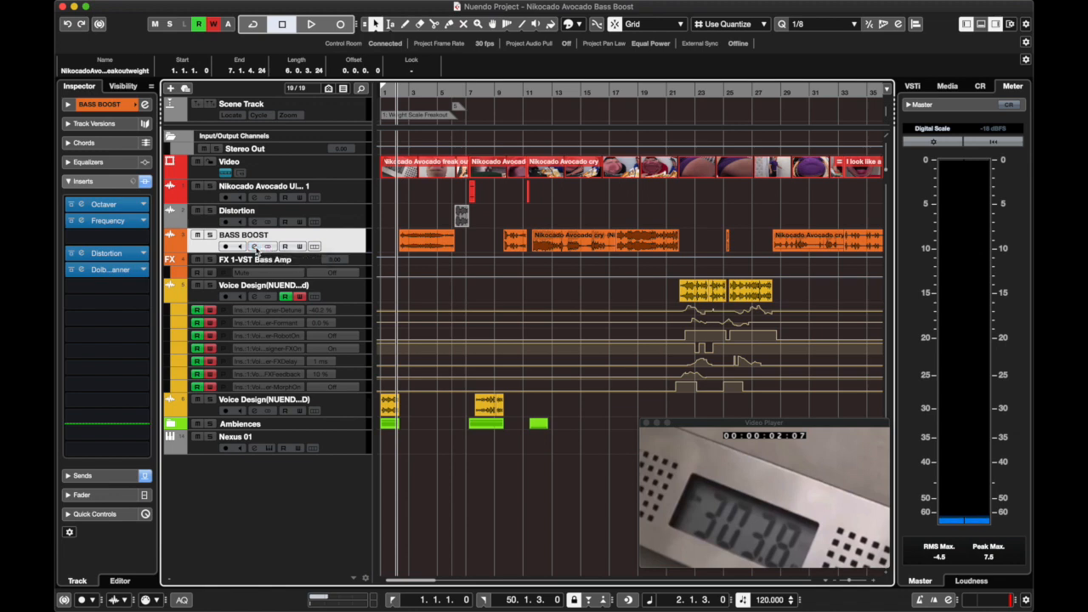
{"action": "left_click", "coordinate": [267, 247]}
{"action": "left_click", "coordinate": [153, 331]}
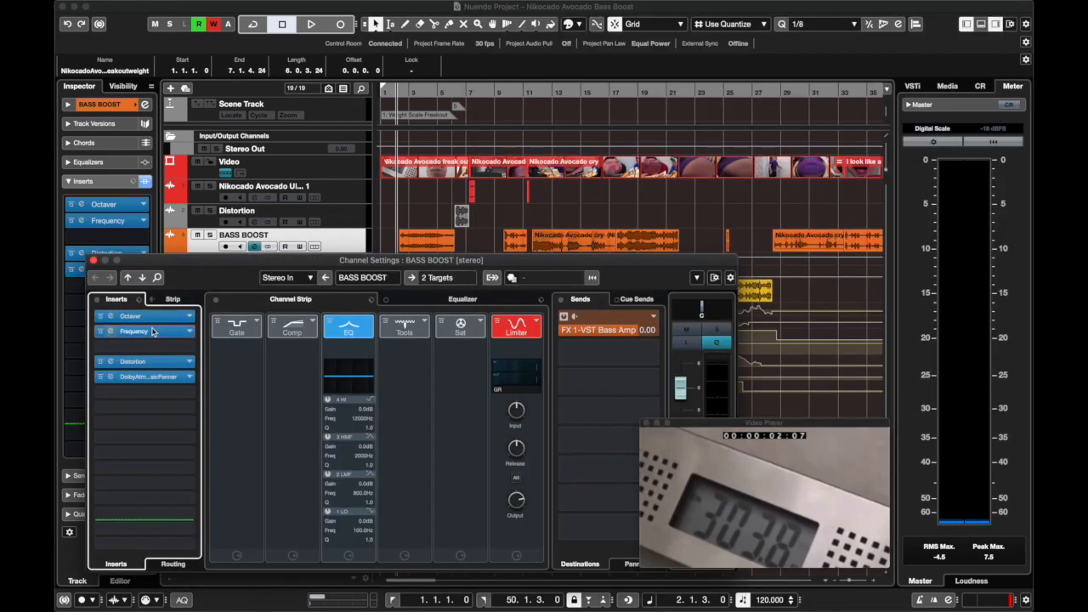
{"action": "left_click", "coordinate": [153, 332]}
{"action": "left_click", "coordinate": [95, 261]}
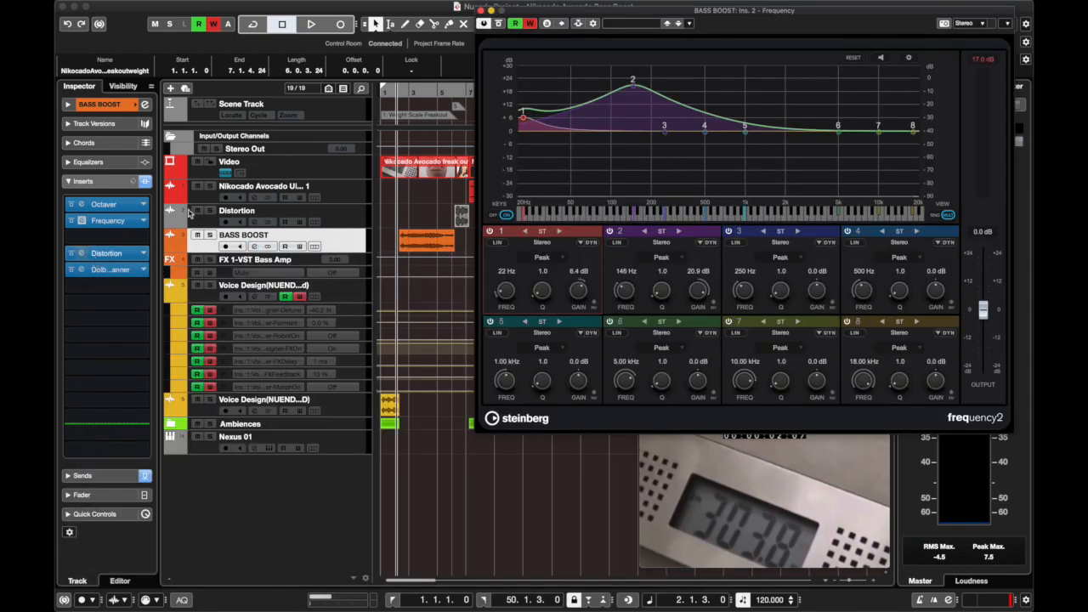
Play the project from the start to examine the Frequency EQ curve on the first BASS BOOST clip.
{"action": "left_click", "coordinate": [384, 91]}
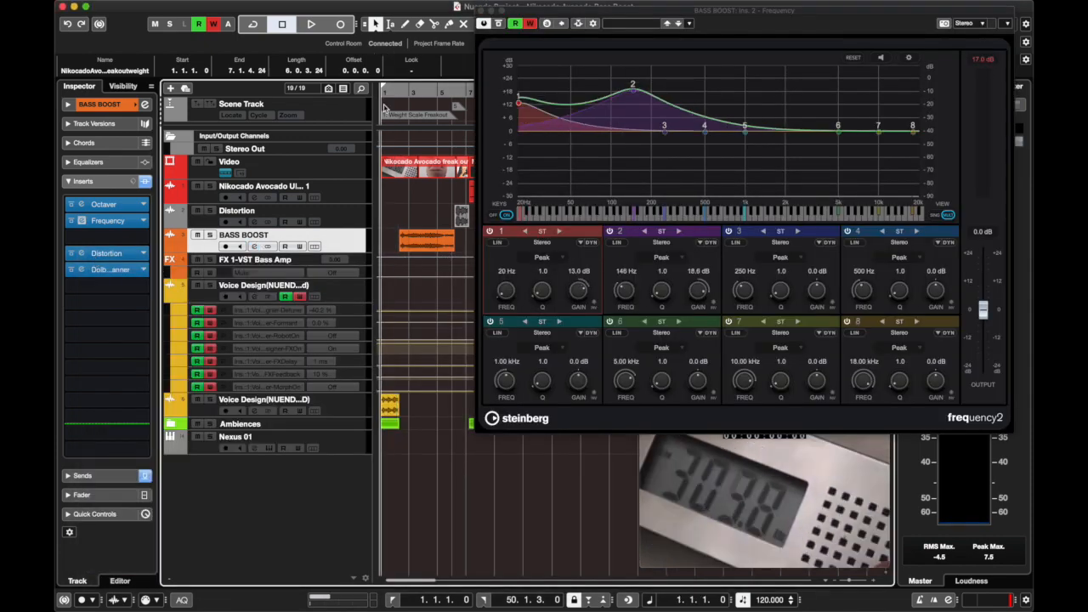
{"action": "key", "text": "space"}
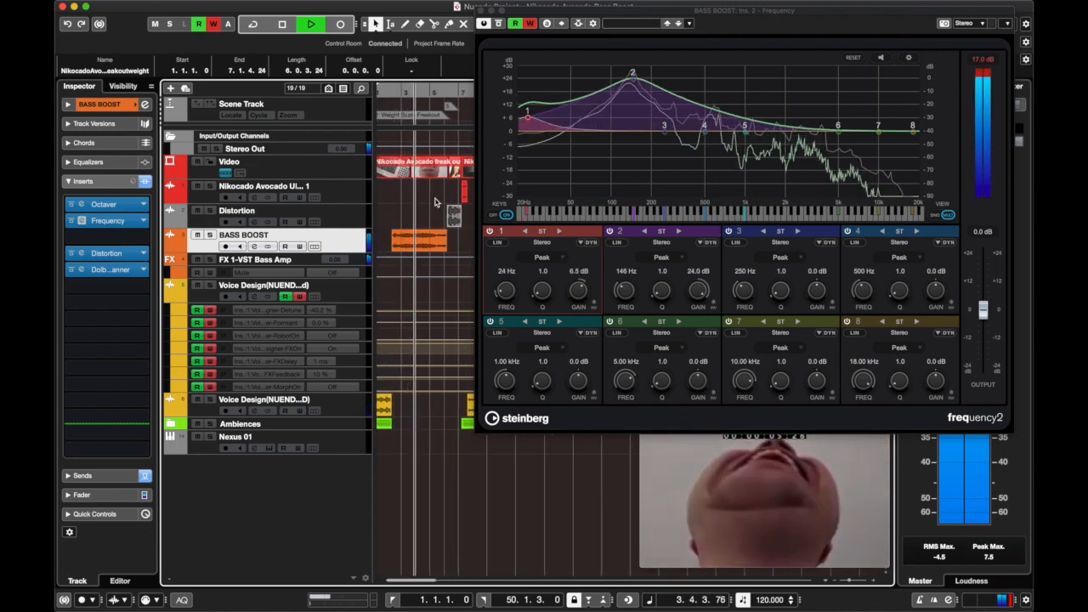
{"action": "key", "text": "space"}
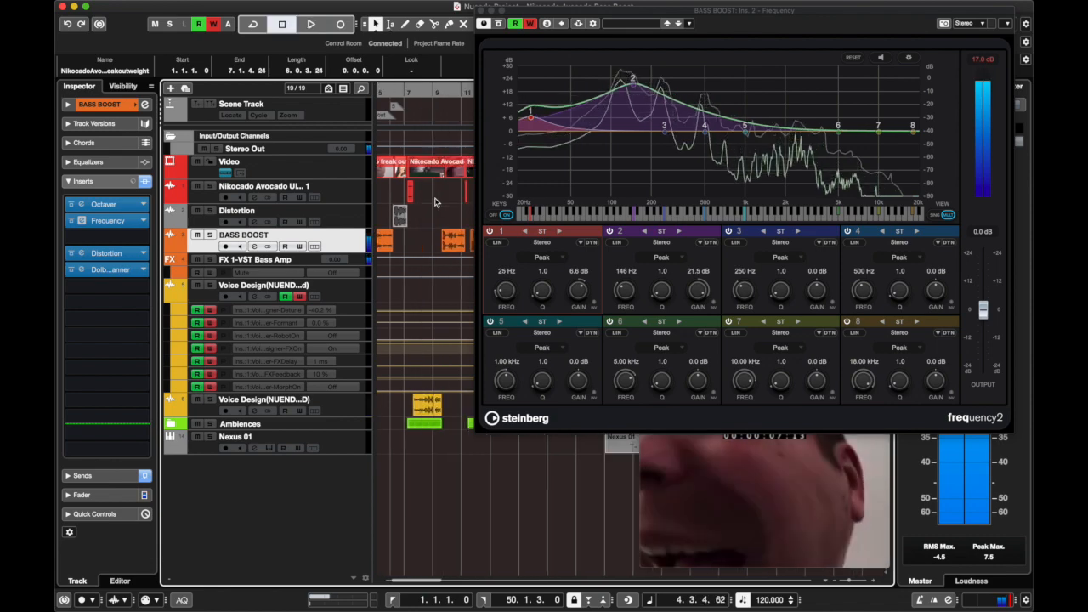
Play the end of the long BASS BOOST clip from about bar 20 to examine its EQ response.
{"action": "scroll", "coordinate": [436, 202], "scroll_direction": "right", "scroll_amount": 5}
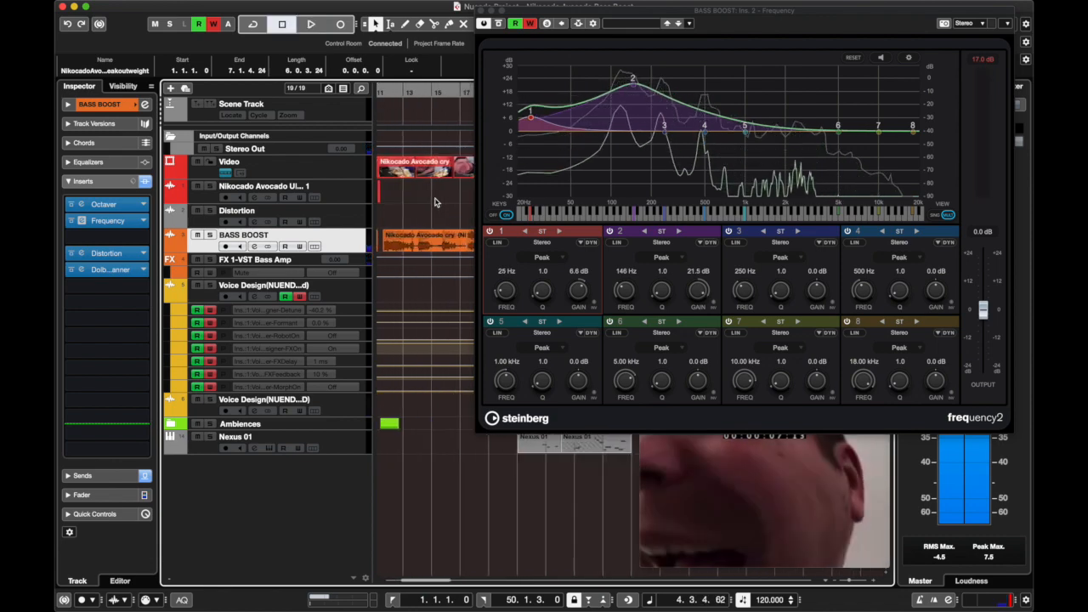
{"action": "left_click", "coordinate": [452, 91]}
{"action": "key", "text": "space"}
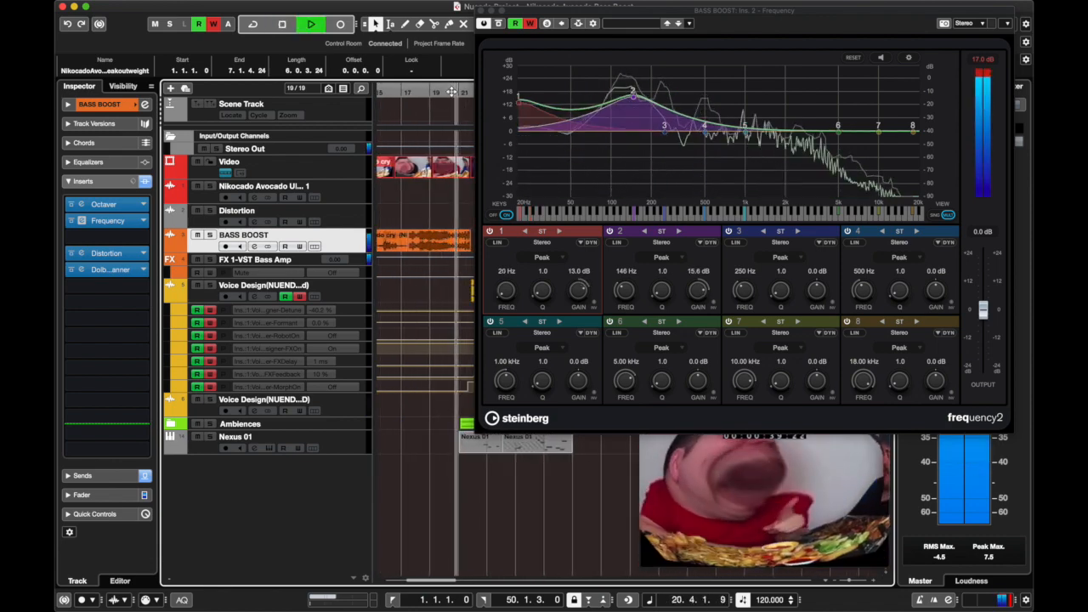
{"action": "key", "text": "space"}
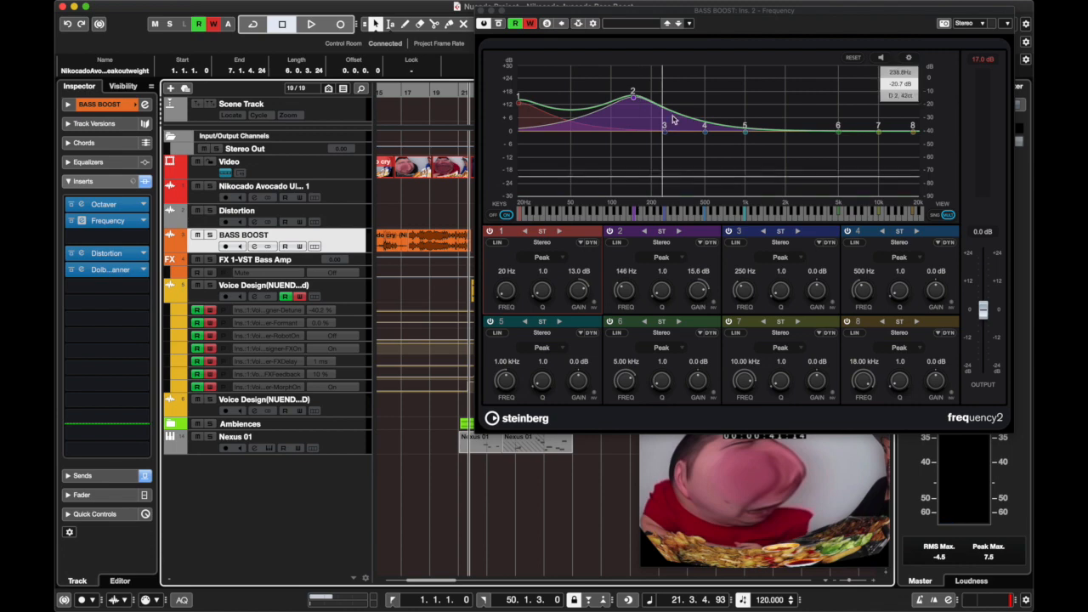
Set the gain of EQ band 2 to about 16 dB and audition the result from about bar 20.
{"action": "left_click_drag", "start_coordinate": [633, 91], "coordinate": [632, 93]}
{"action": "left_click", "coordinate": [446, 93]}
{"action": "key", "text": "space"}
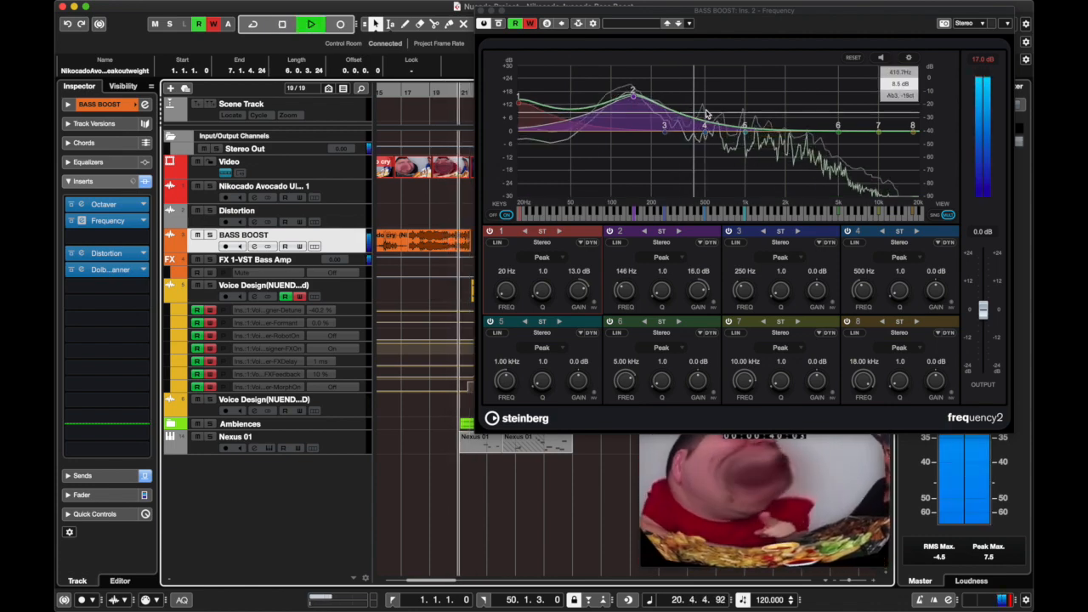
{"action": "key", "text": "space"}
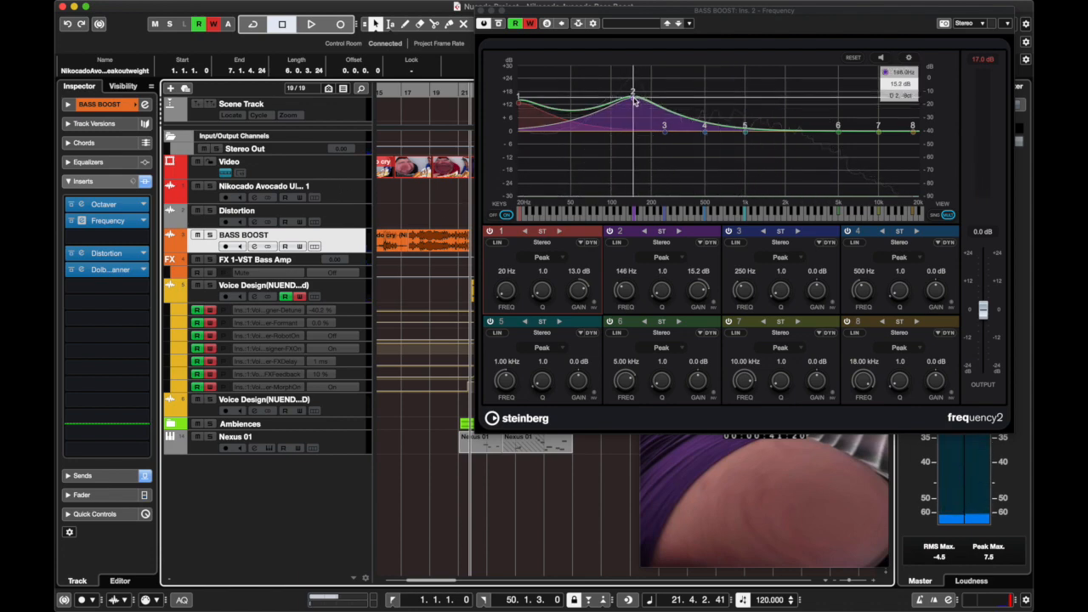
Return to the project start, set EQ band 2's gain to about 18.6 dB, and close the Frequency EQ.
{"action": "scroll", "coordinate": [424, 96], "scroll_direction": "left", "scroll_amount": 10}
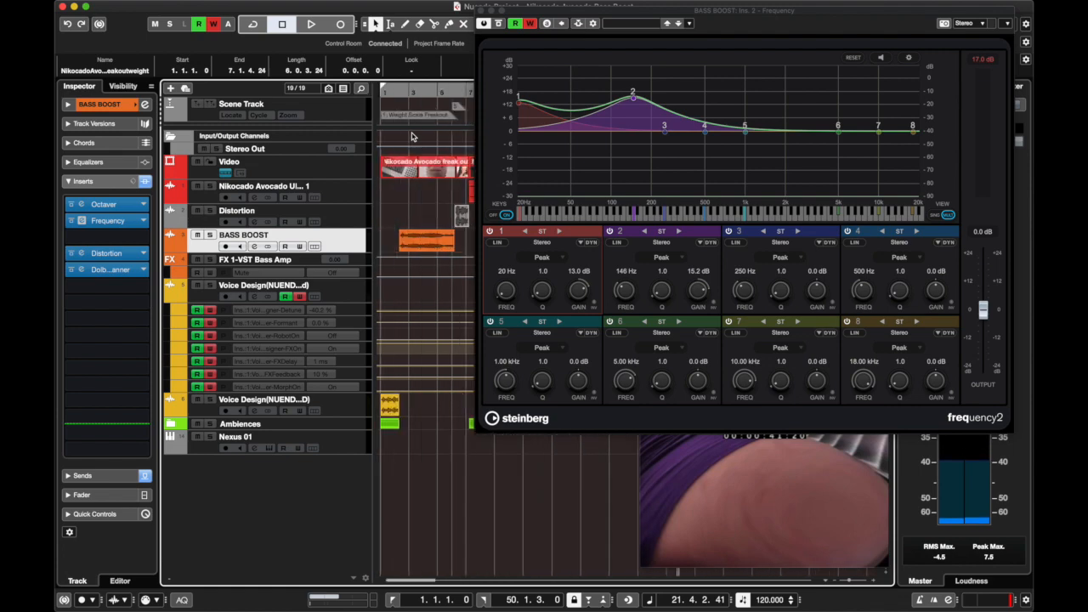
{"action": "key", "text": "Home"}
{"action": "left_click_drag", "start_coordinate": [632, 94], "coordinate": [633, 70]}
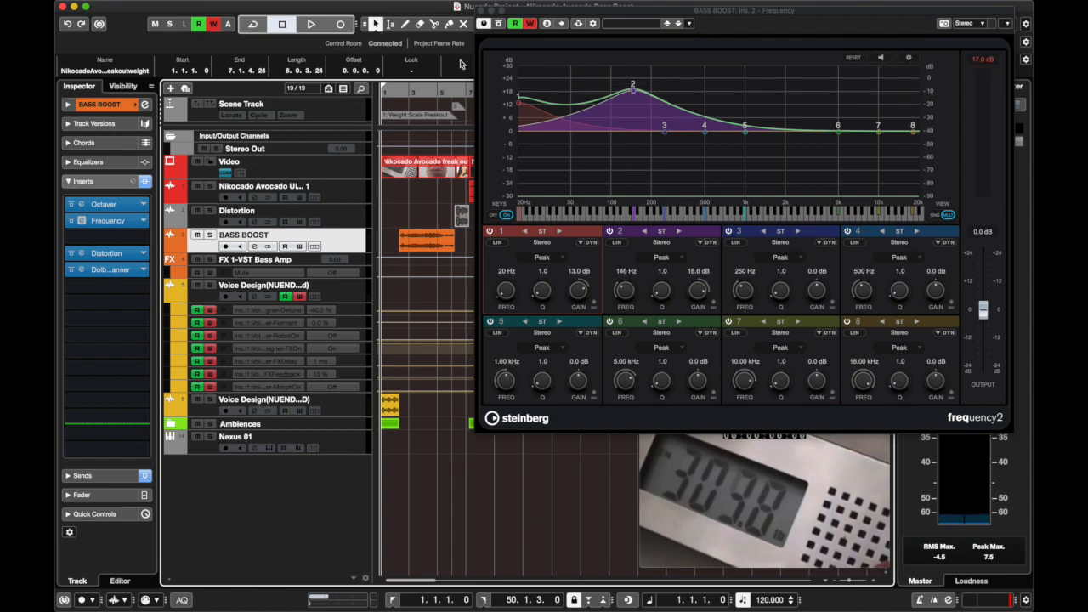
{"action": "left_click", "coordinate": [481, 10]}
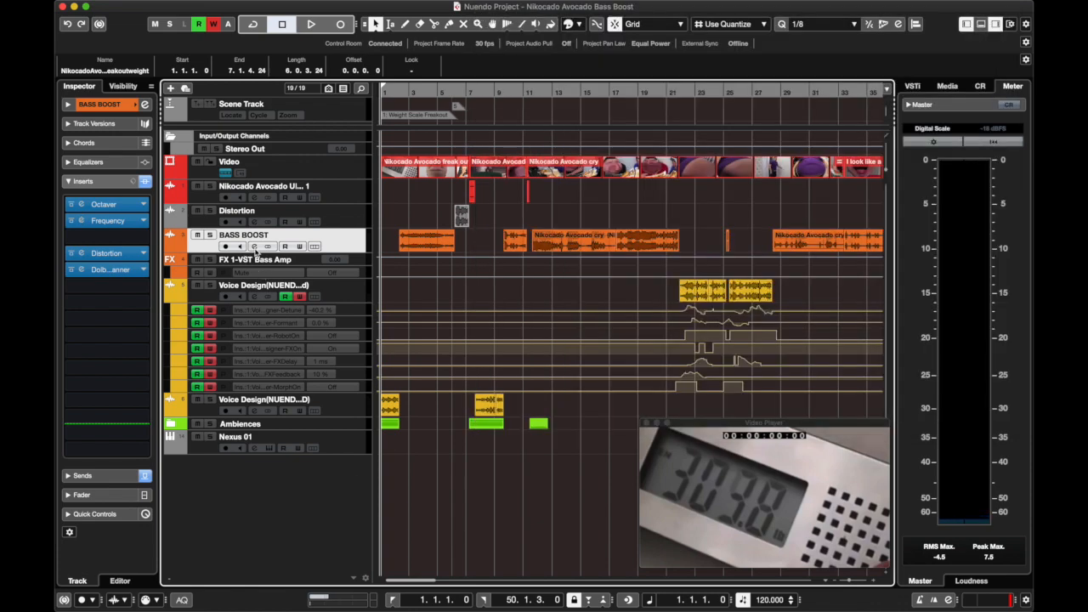
Open the BASS BOOST channel's Distortion insert, leaving only its window open and shifted clear of the early clips.
{"action": "left_click", "coordinate": [254, 246]}
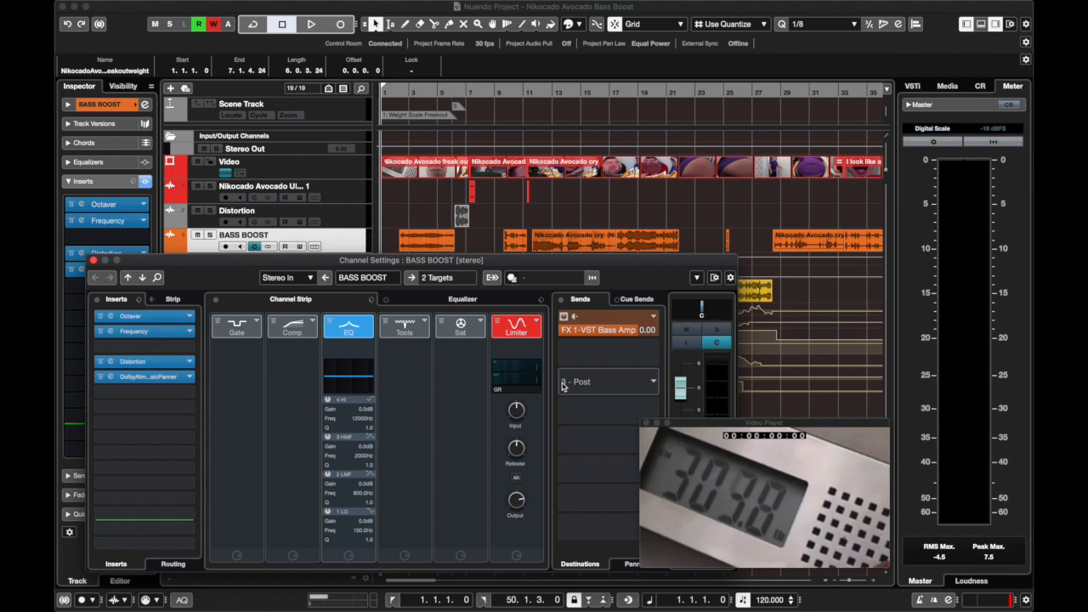
{"action": "left_click", "coordinate": [157, 370]}
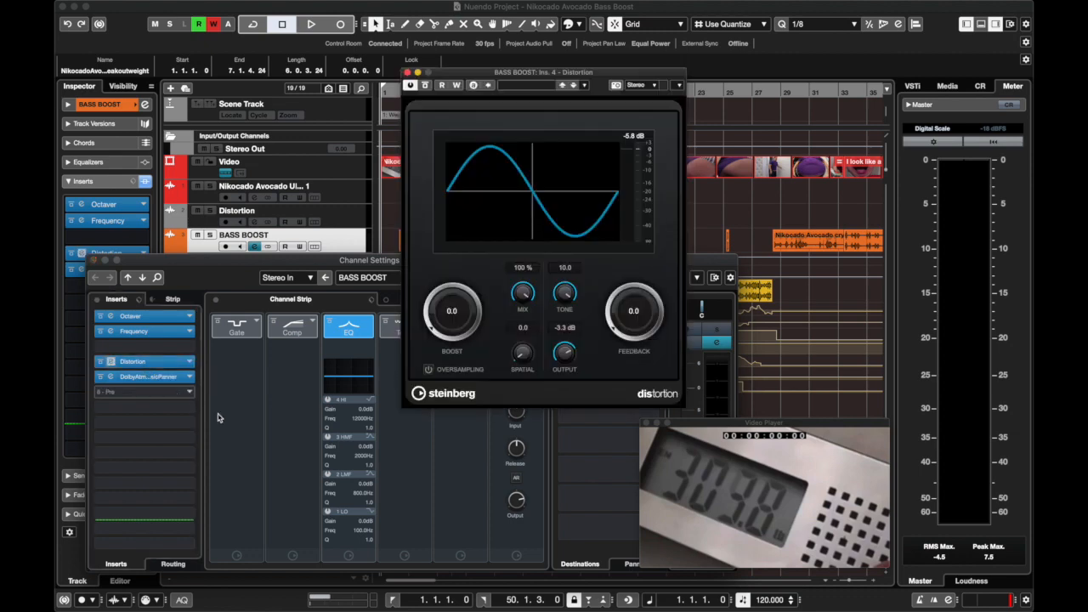
{"action": "left_click", "coordinate": [93, 264]}
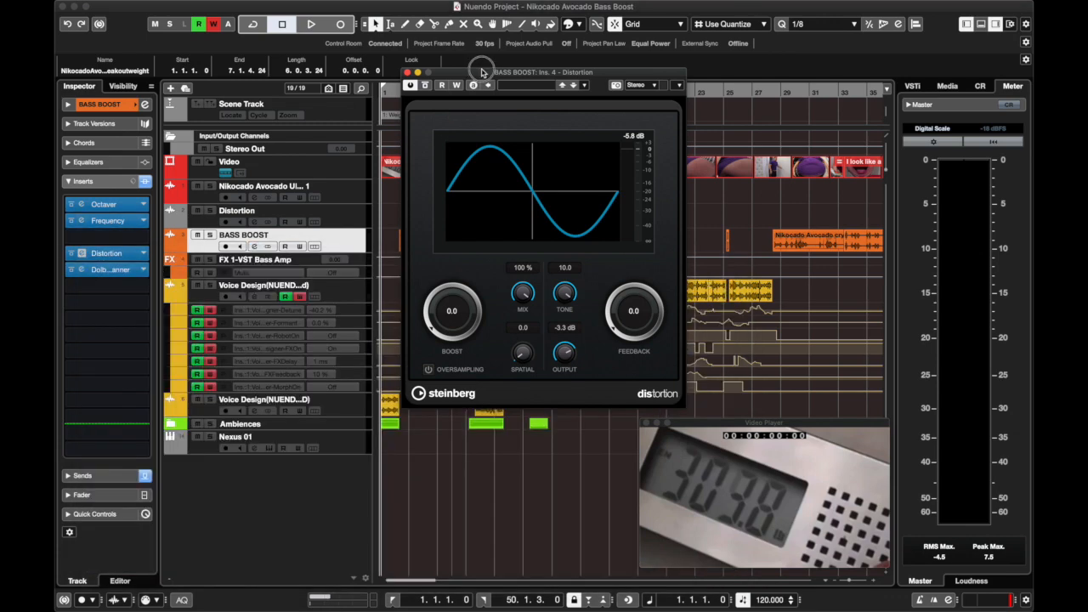
{"action": "left_click_drag", "start_coordinate": [481, 71], "coordinate": [574, 71]}
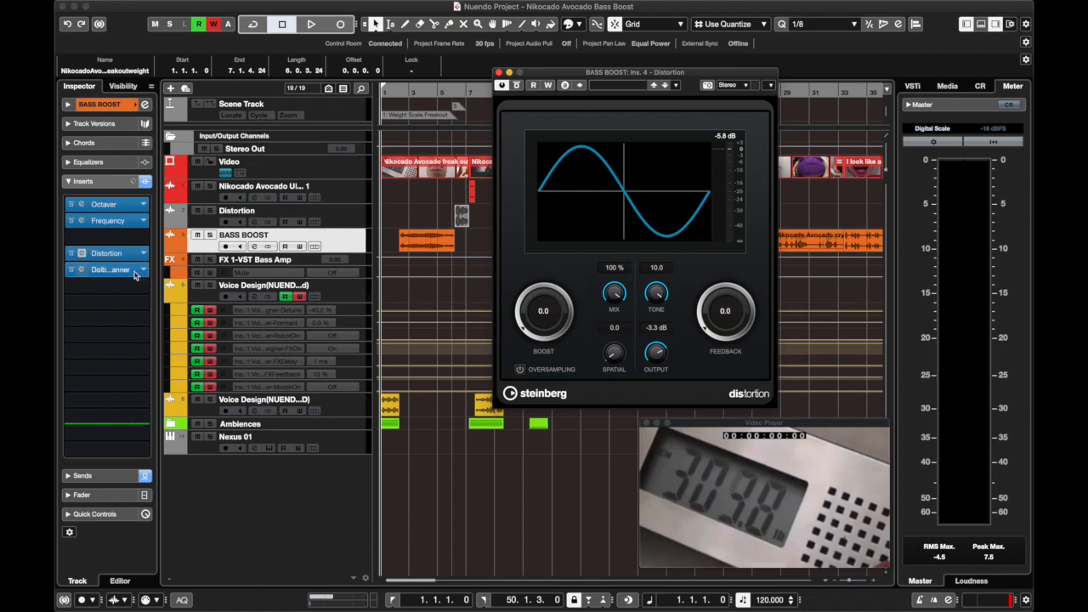
Move the Dolby Atmos panner down one insert slot and add the SuperVision analyzer in BASS BOOST insert slot 14.
{"action": "left_click_drag", "start_coordinate": [119, 269], "coordinate": [129, 283]}
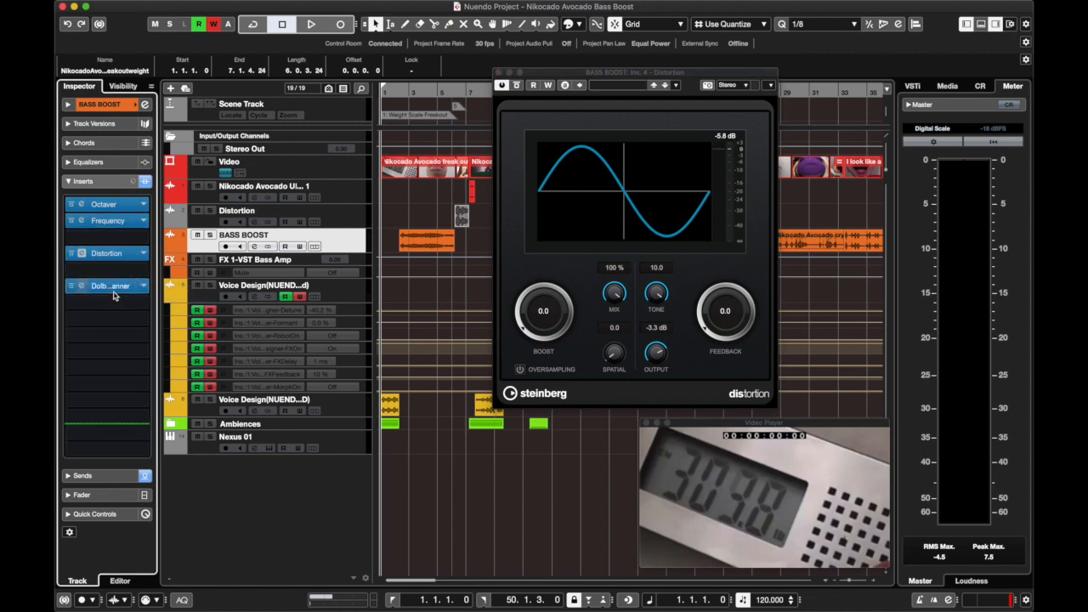
{"action": "left_click", "coordinate": [141, 416]}
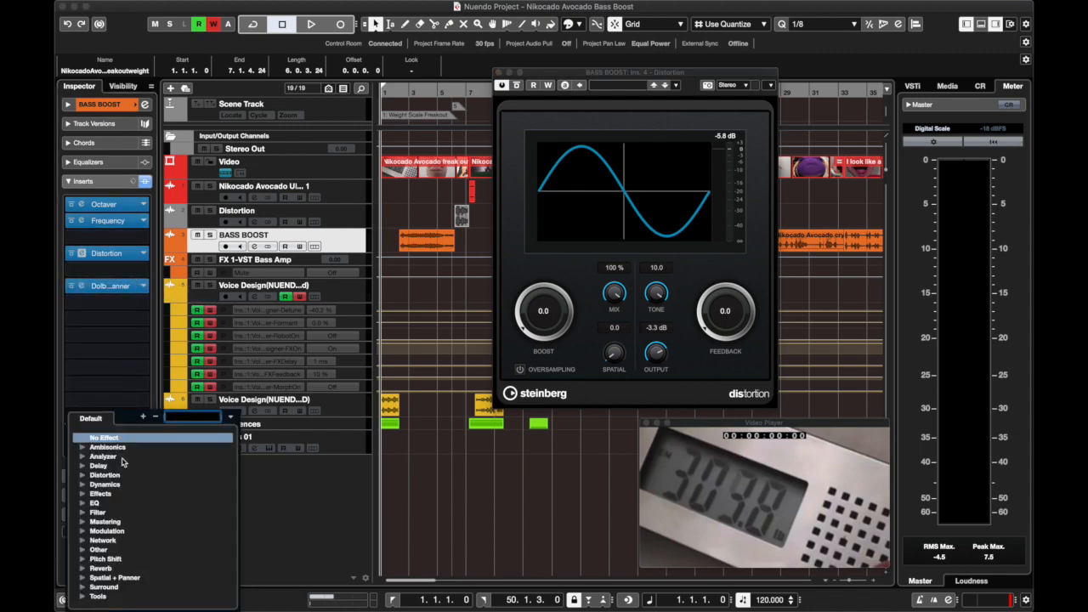
{"action": "left_click", "coordinate": [81, 456]}
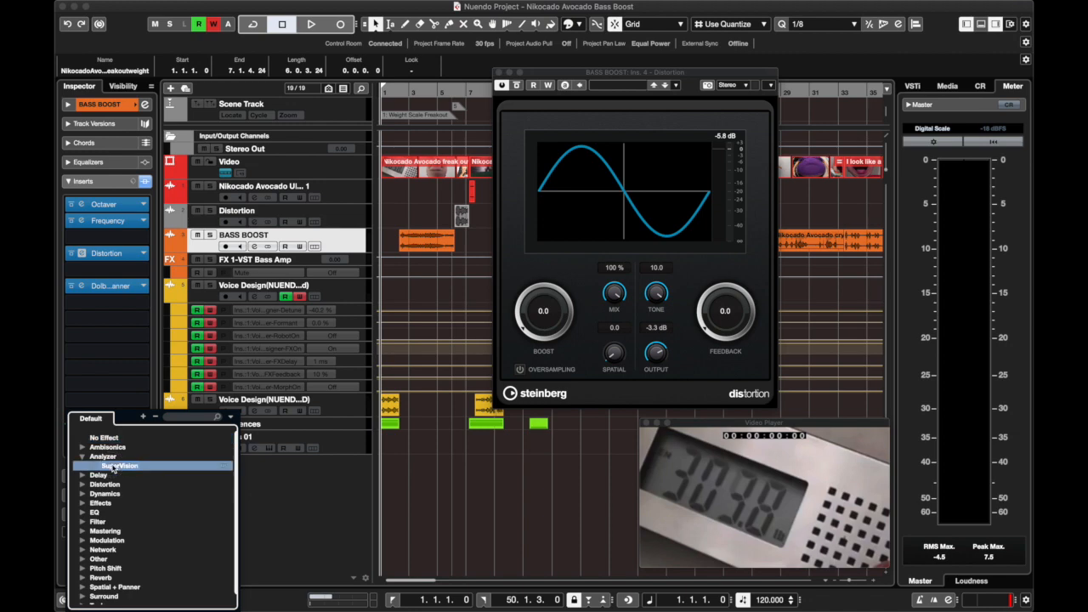
{"action": "key", "text": "Return"}
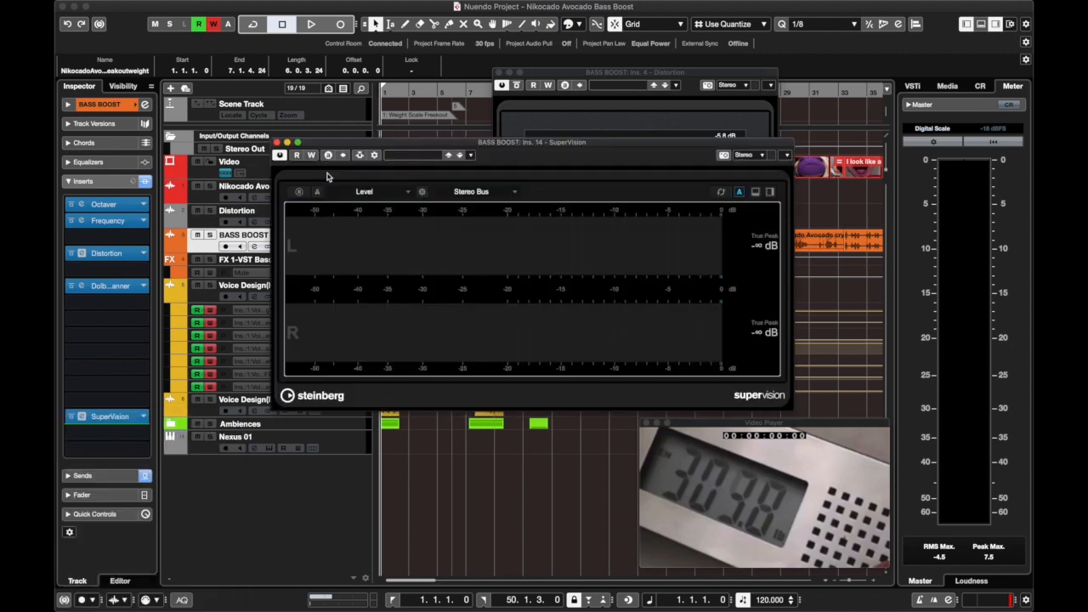
Dismiss SuperVision's preset list and switch its display module to Oscilloscope.
{"action": "left_click", "coordinate": [429, 154]}
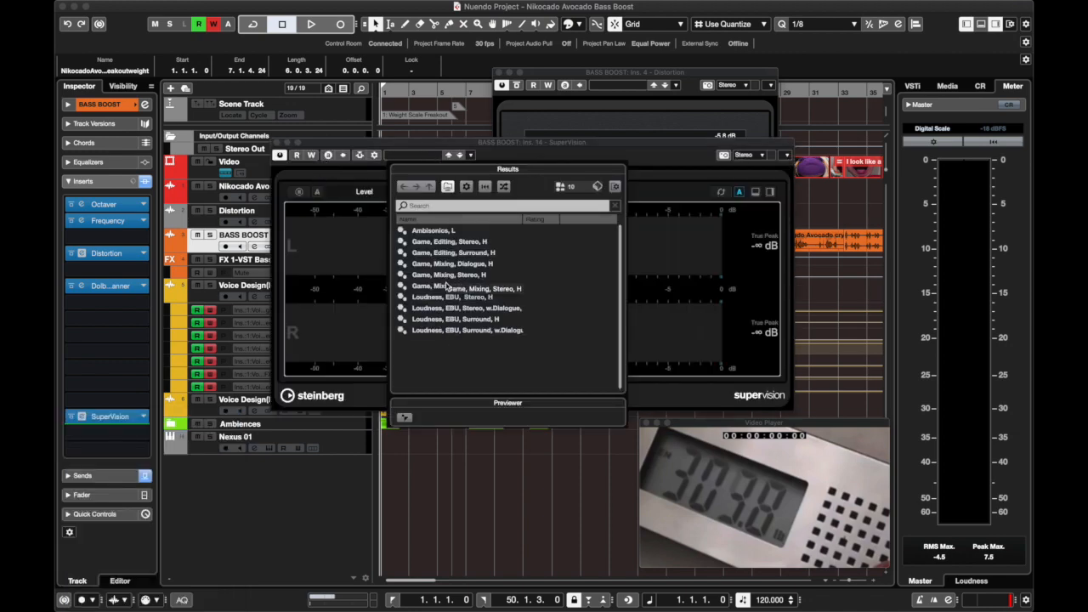
{"action": "left_click", "coordinate": [331, 289]}
{"action": "left_click", "coordinate": [393, 193]}
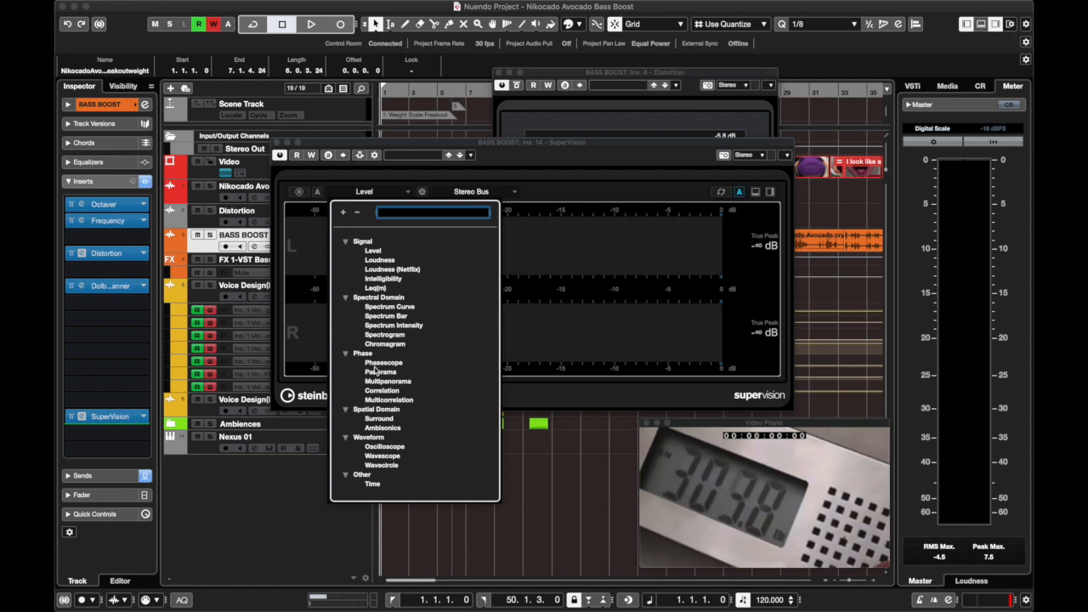
{"action": "left_click", "coordinate": [384, 446]}
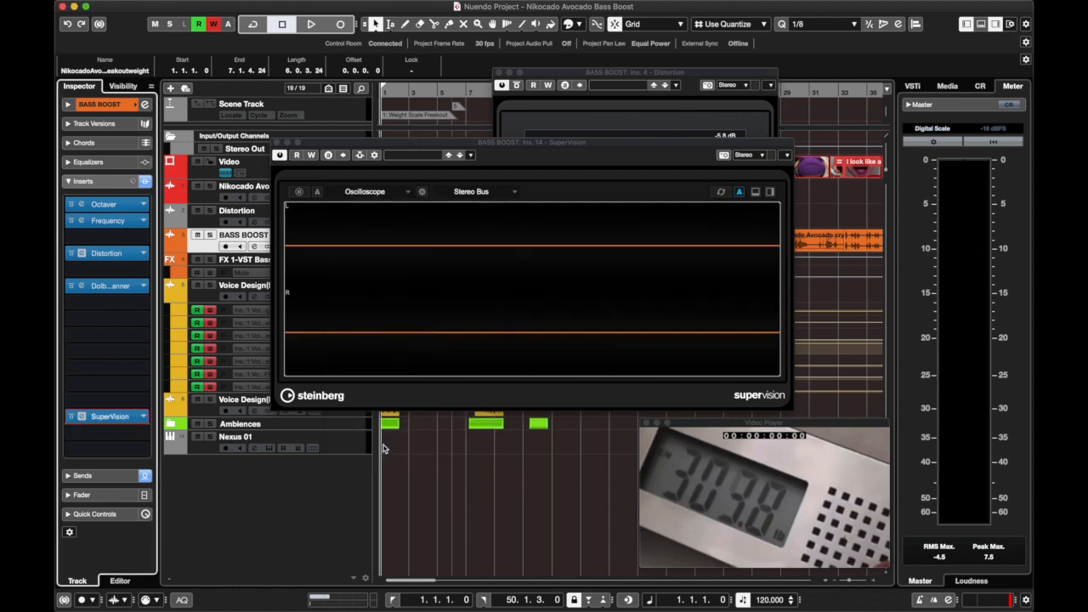
Briefly play the project from the start and set the oscilloscope's frequency to 24.7 Hz and zoom to 6%.
{"action": "key", "text": "space"}
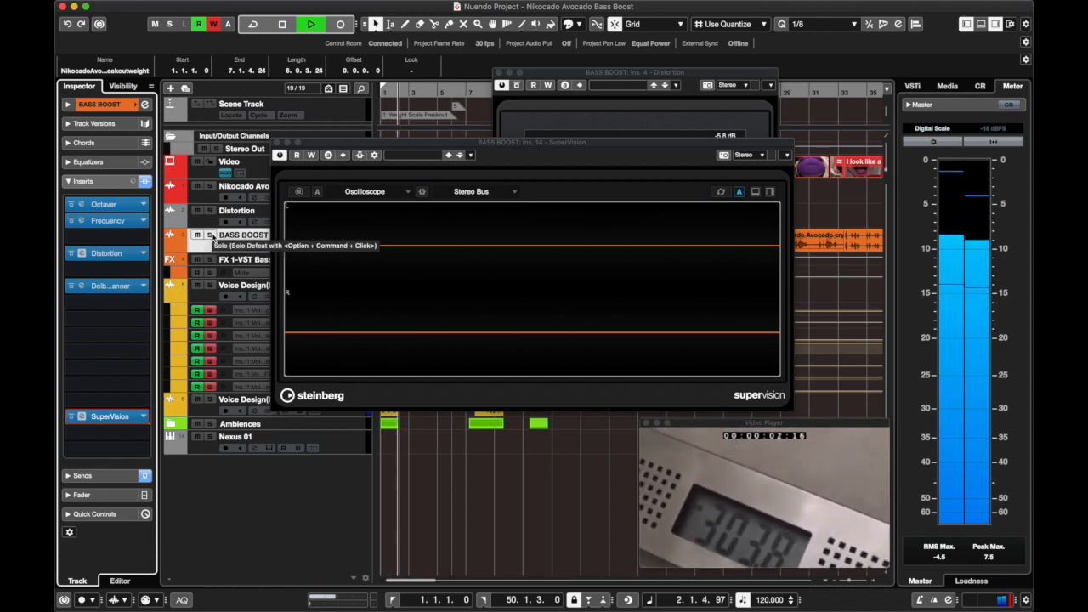
{"action": "key", "text": "space"}
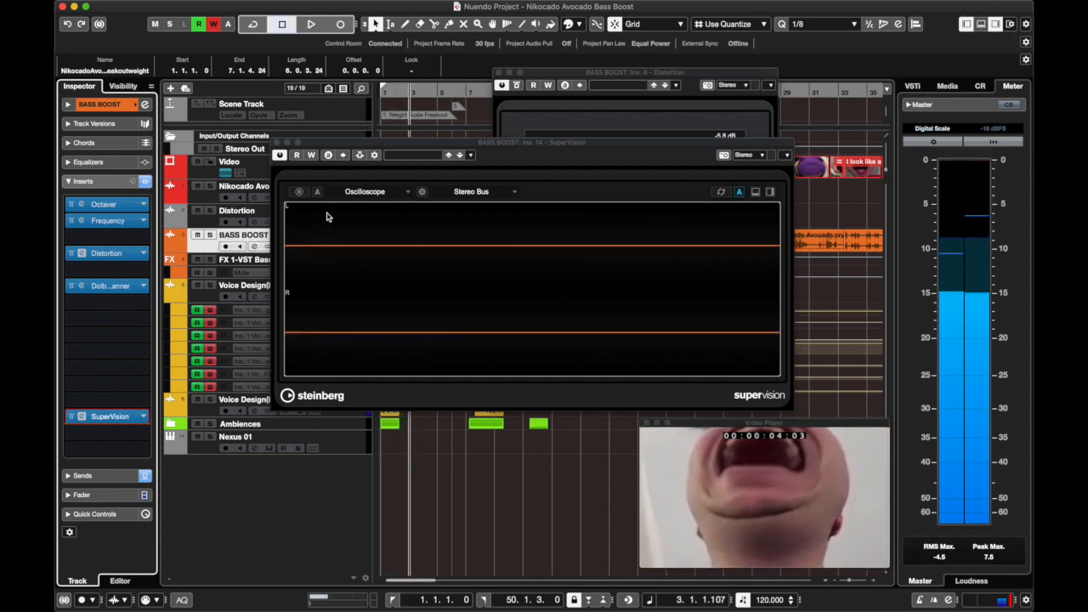
{"action": "left_click", "coordinate": [422, 191]}
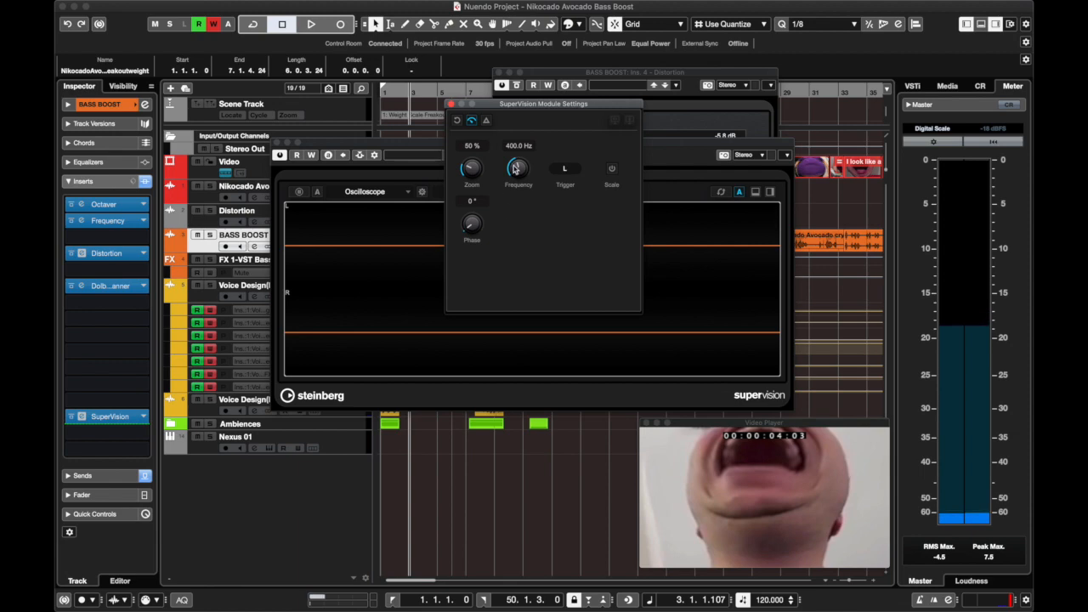
{"action": "left_click_drag", "start_coordinate": [516, 169], "coordinate": [510, 205]}
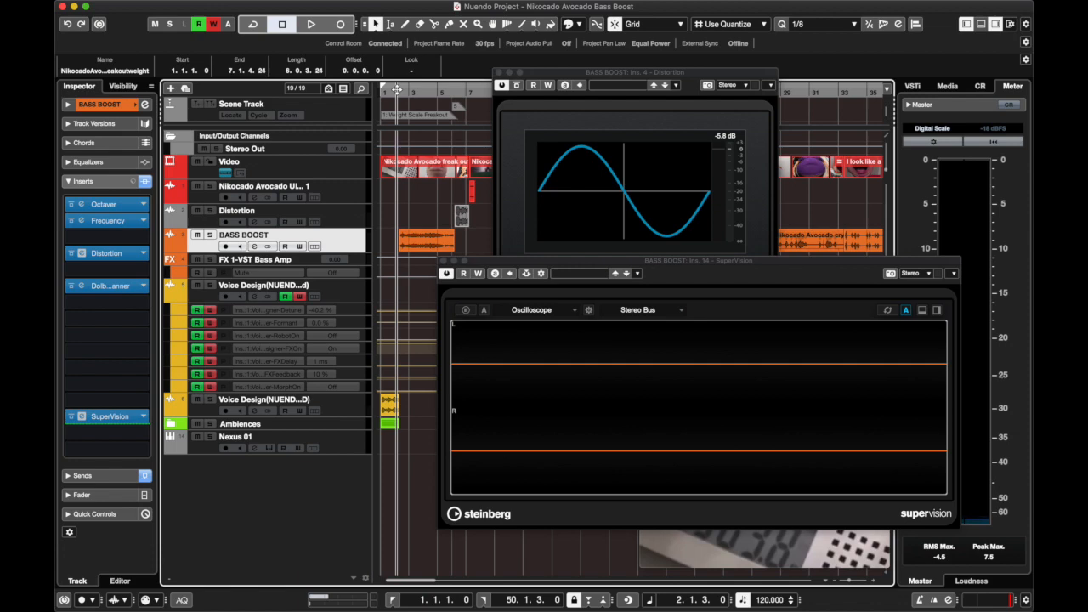
Play from just after bar 1 to examine the first BASS BOOST clip's waveform in the oscilloscope.
{"action": "left_click", "coordinate": [386, 90]}
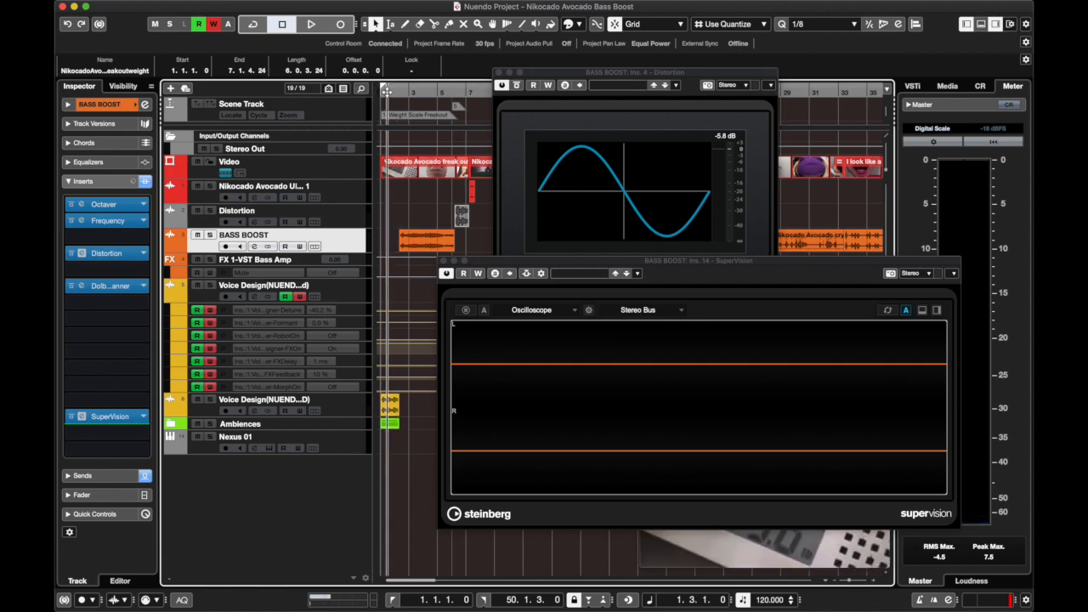
{"action": "key", "text": "space"}
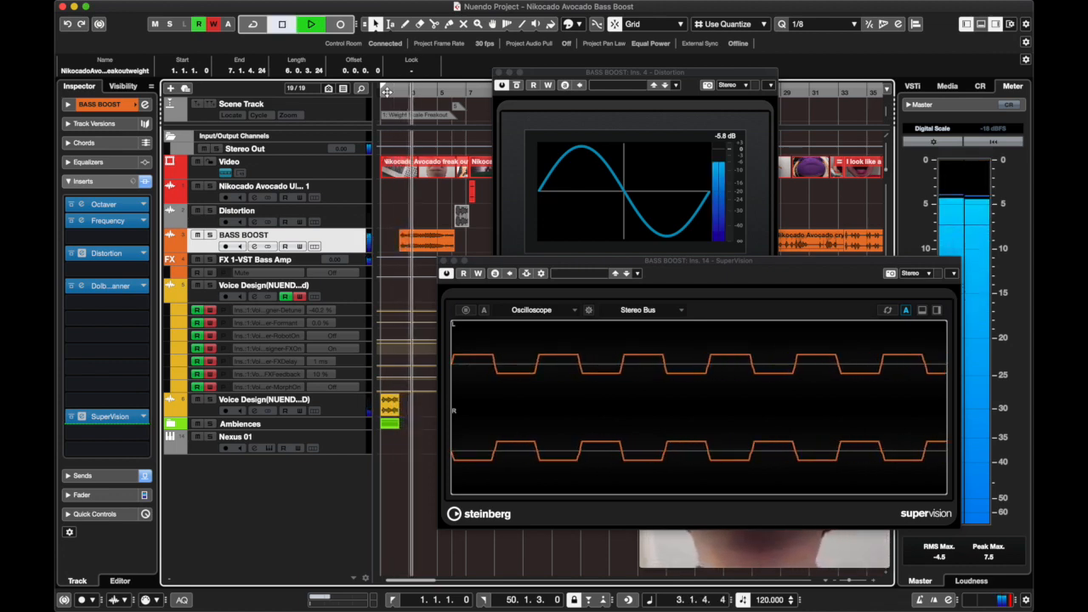
{"action": "key", "text": "space"}
Set the oscilloscope's zoom to 35% while auditioning the first BASS BOOST clip, and close the module settings.
{"action": "left_click", "coordinate": [588, 310]}
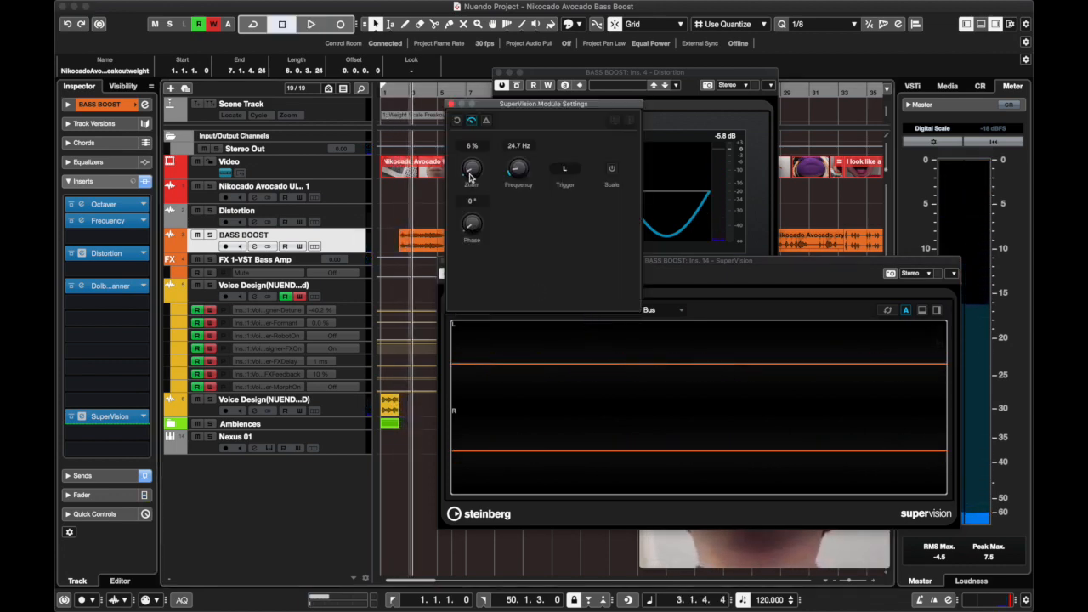
{"action": "left_click_drag", "start_coordinate": [470, 170], "coordinate": [476, 153]}
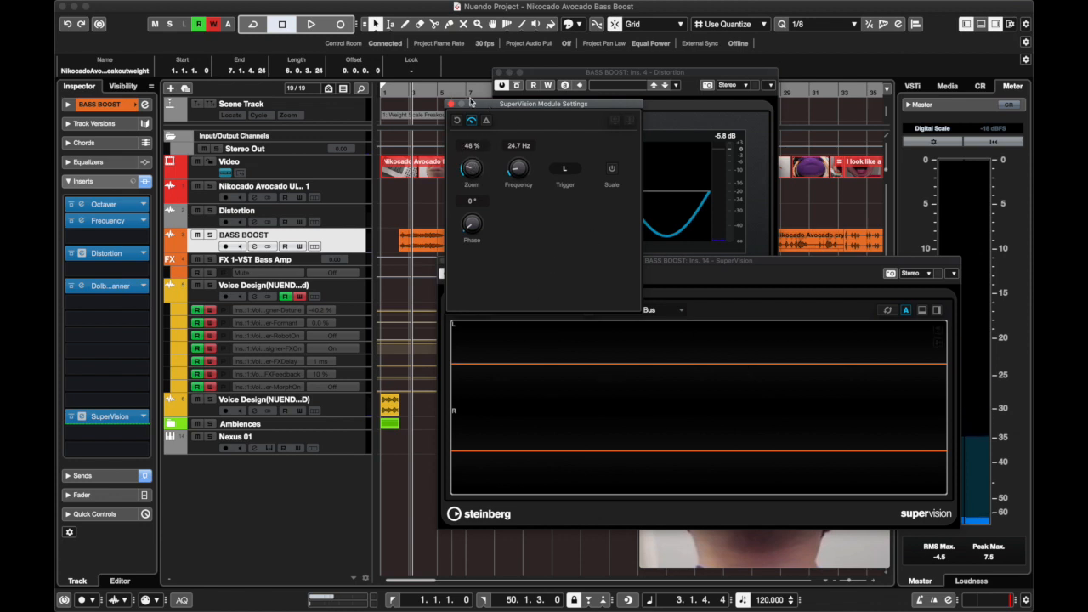
{"action": "key", "text": "space"}
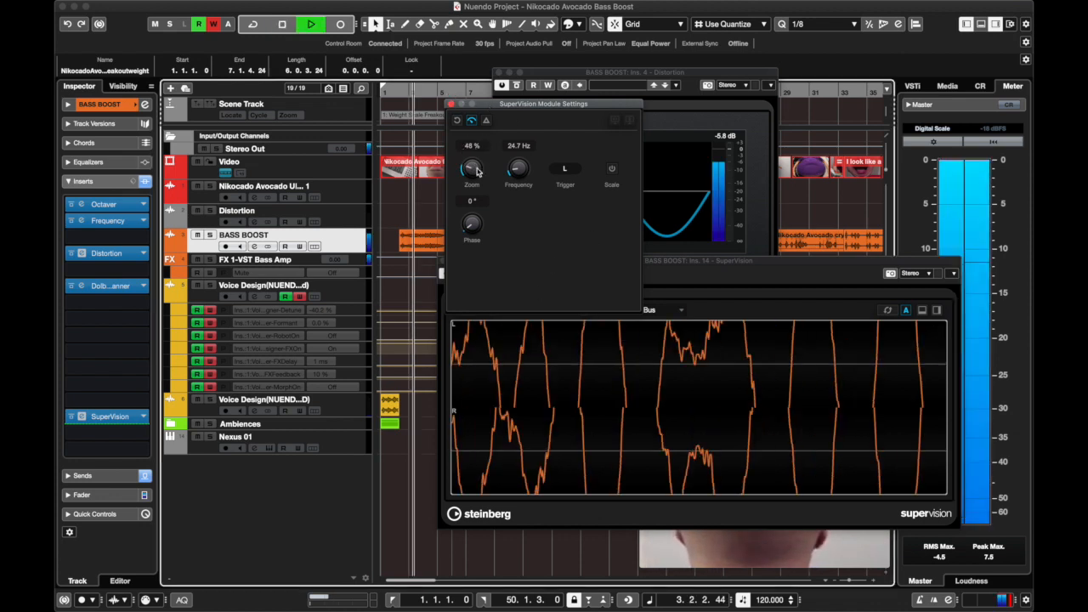
{"action": "left_click_drag", "start_coordinate": [474, 169], "coordinate": [476, 175]}
{"action": "key", "text": "space"}
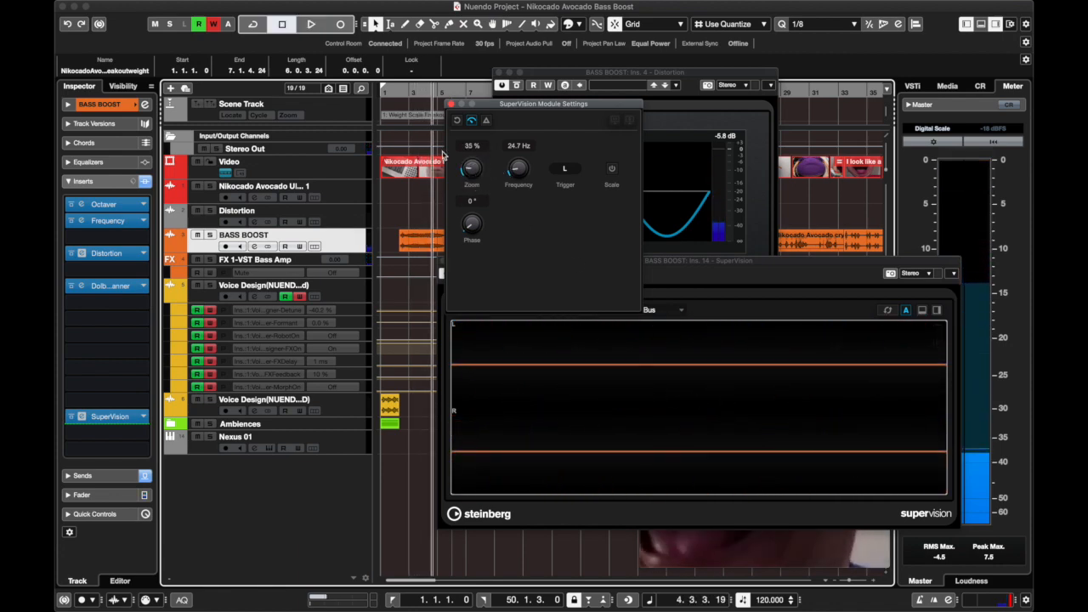
{"action": "left_click", "coordinate": [452, 104]}
Move the Distortion window clear of the oscilloscope and play from about bar 11 to examine the long BASS BOOST clip's waveform.
{"action": "left_click", "coordinate": [551, 75]}
{"action": "left_click_drag", "start_coordinate": [551, 75], "coordinate": [240, 106]}
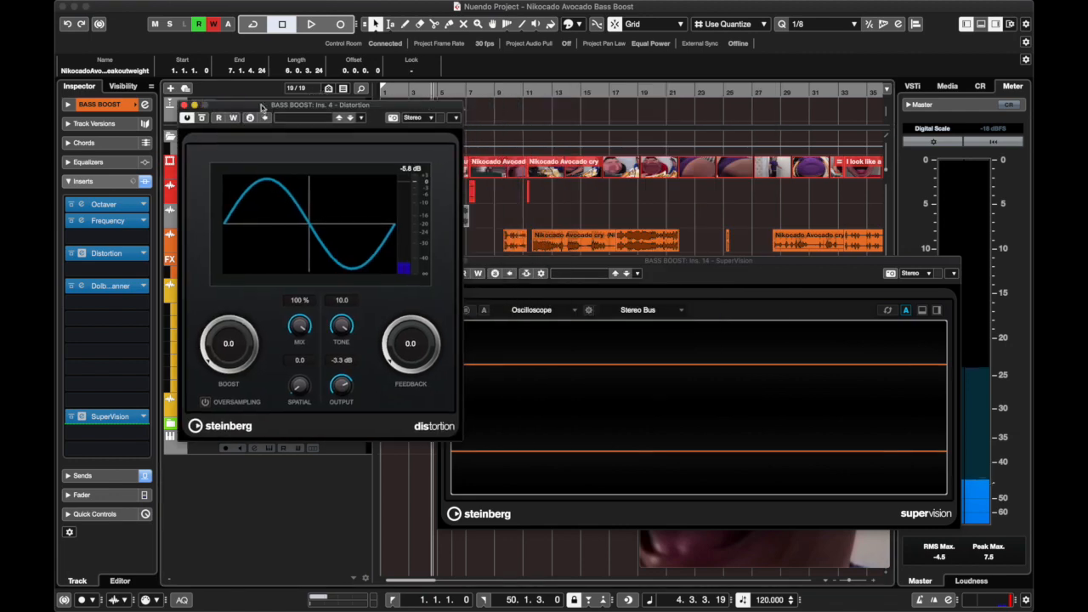
{"action": "left_click", "coordinate": [527, 95]}
{"action": "key", "text": "space"}
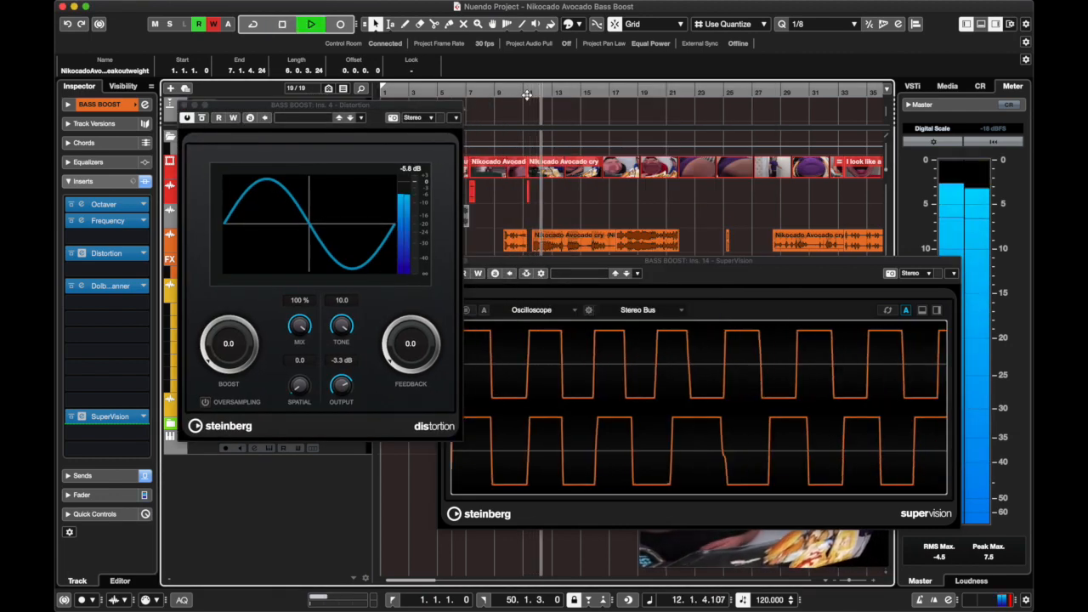
{"action": "key", "text": "space"}
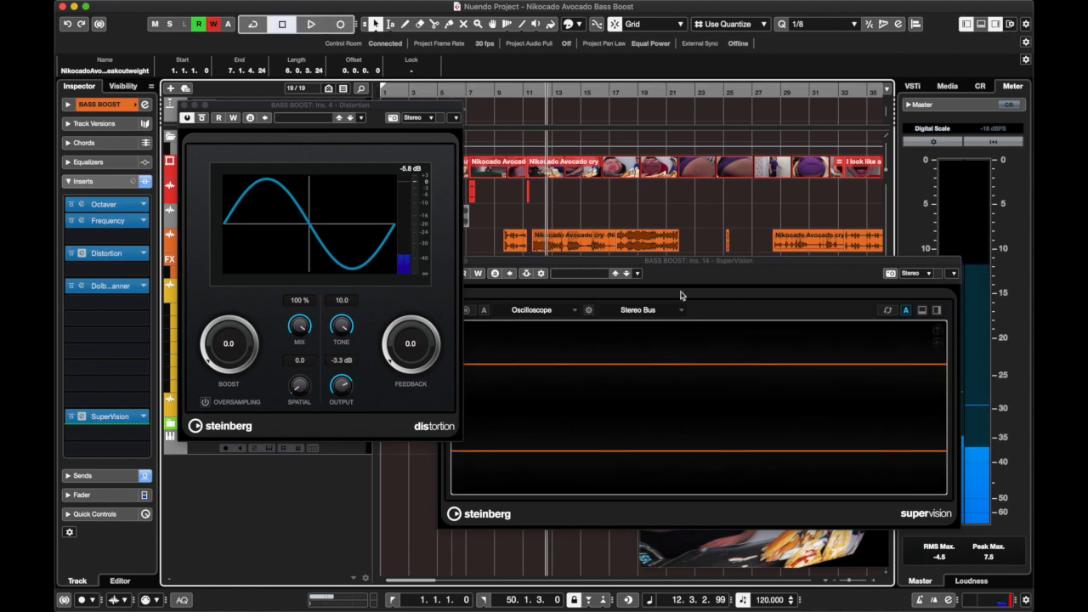
Play the last BASS BOOST clip from about bar 46 to examine its waveform in the oscilloscope.
{"action": "scroll", "coordinate": [797, 217], "scroll_direction": "right", "scroll_amount": 10}
{"action": "scroll", "coordinate": [797, 217], "scroll_direction": "right", "scroll_amount": 2}
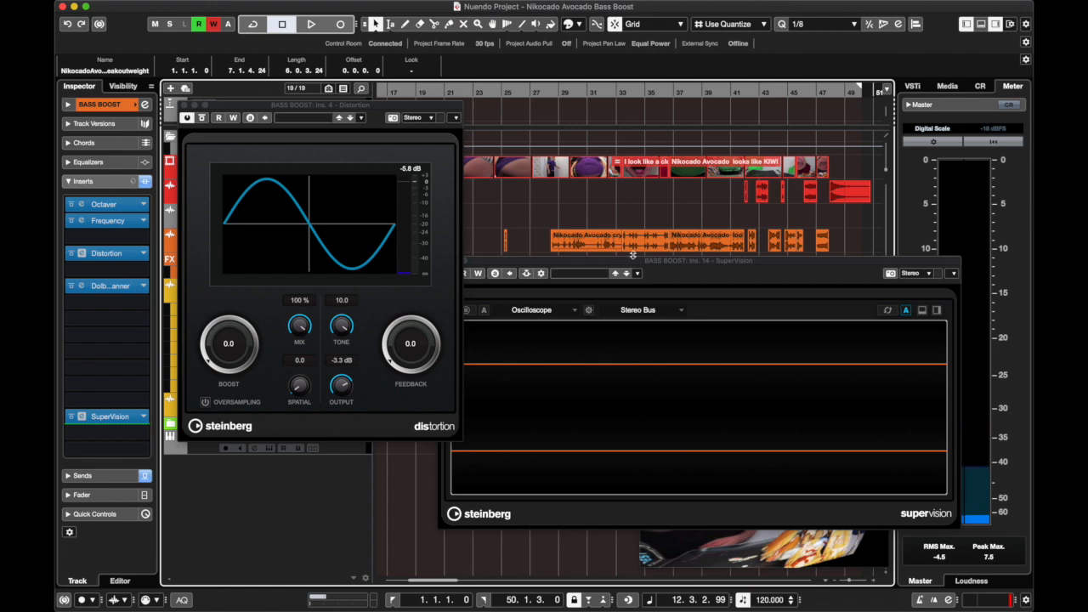
{"action": "left_click", "coordinate": [806, 94]}
{"action": "key", "text": "space"}
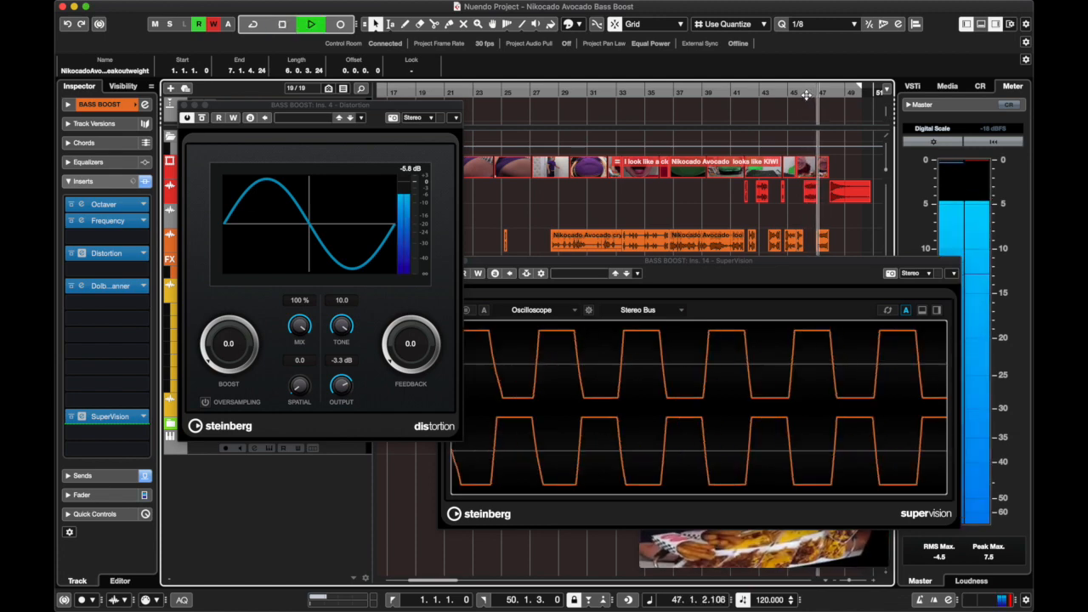
{"action": "key", "text": "space"}
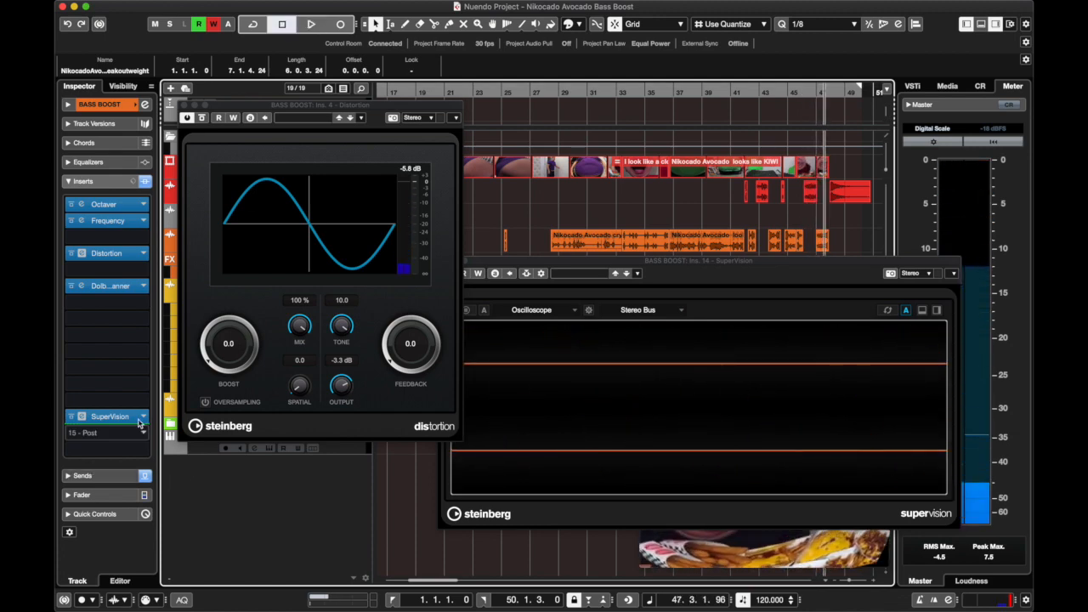
Remove SuperVision from the BASS BOOST inserts, discarding its changes.
{"action": "left_click", "coordinate": [109, 416]}
{"action": "left_click", "coordinate": [103, 437]}
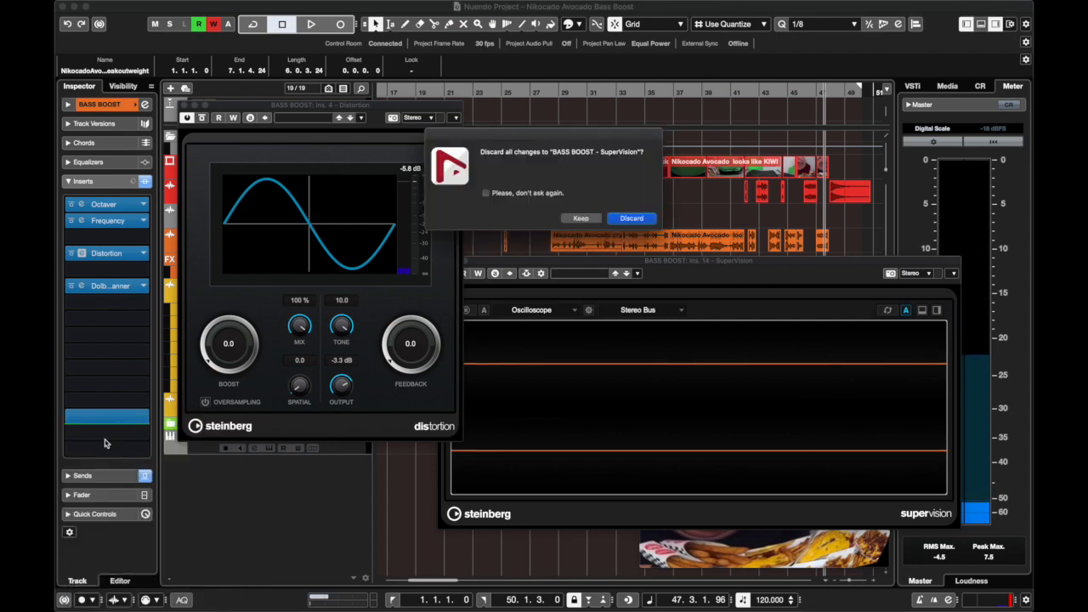
{"action": "left_click", "coordinate": [628, 216]}
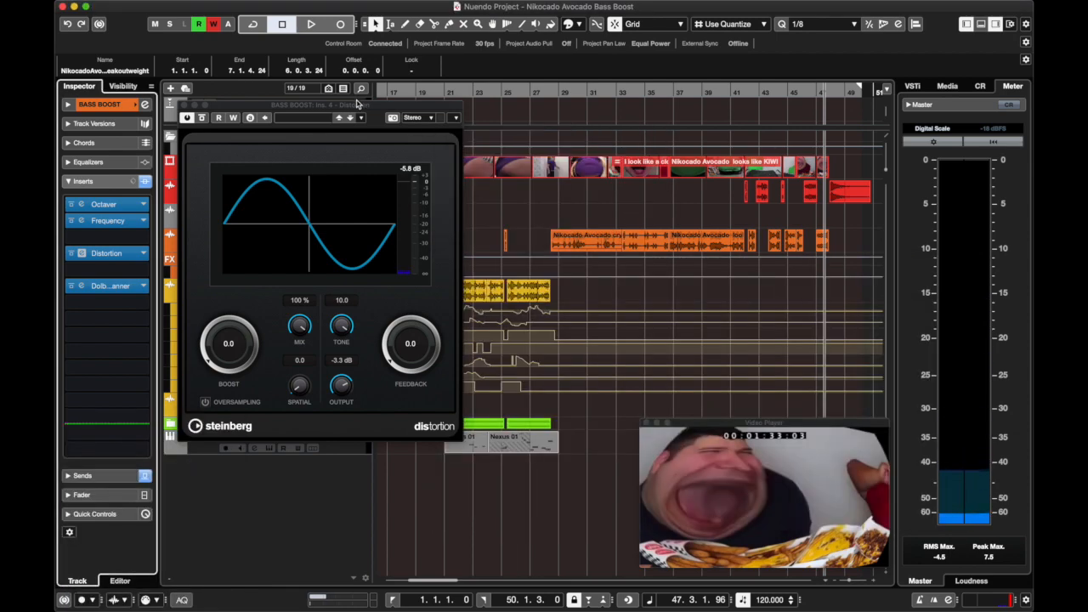
Close the Distortion window and open the BASS BOOST channel settings.
{"action": "left_click_drag", "start_coordinate": [366, 108], "coordinate": [686, 117]}
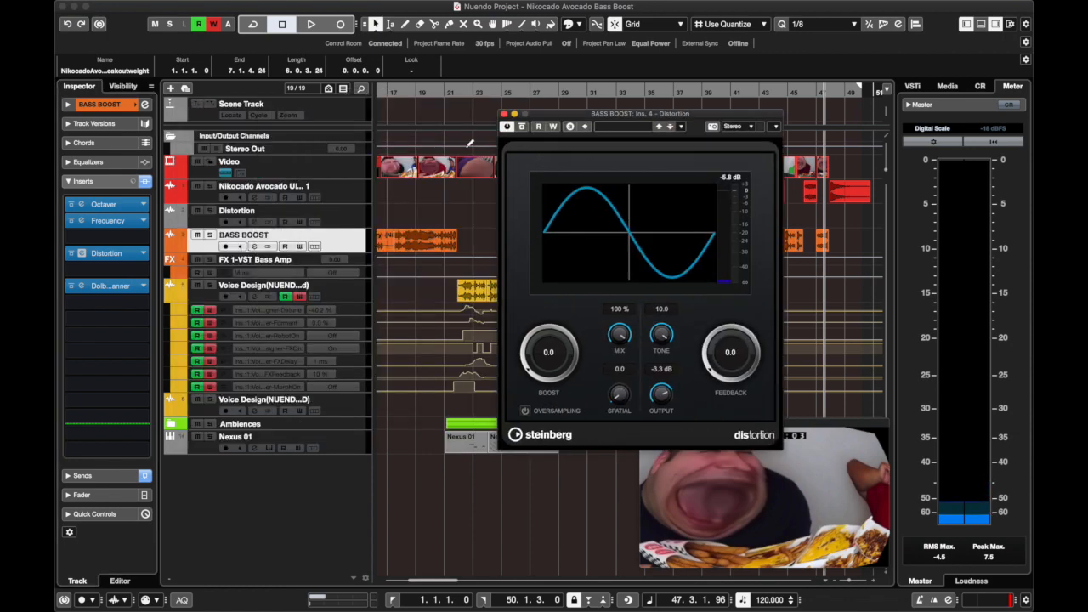
{"action": "left_click", "coordinate": [504, 113]}
{"action": "scroll", "coordinate": [534, 244], "scroll_direction": "left", "scroll_amount": 5}
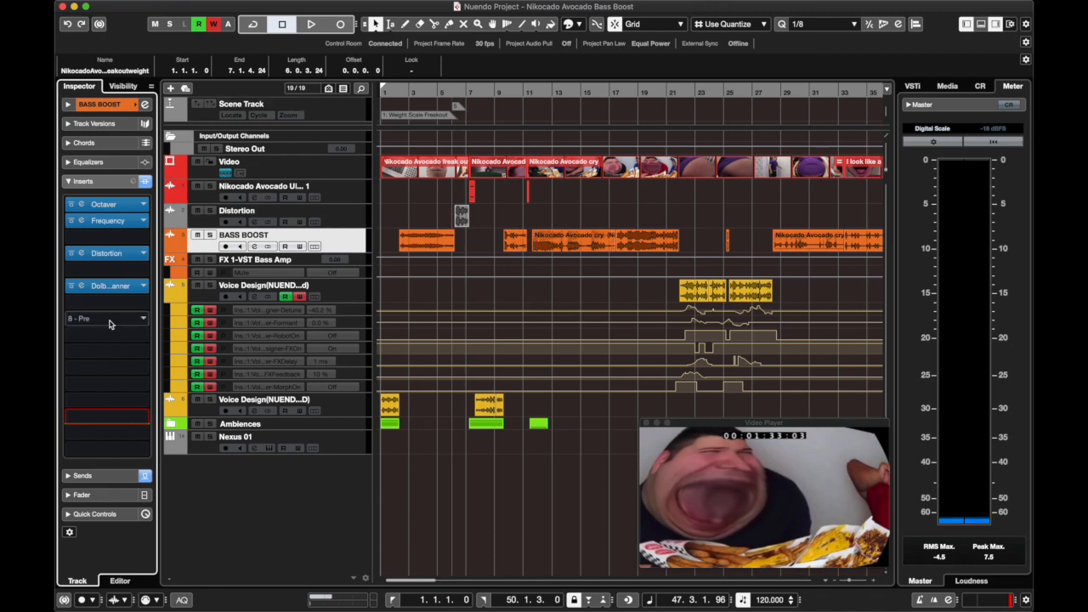
{"action": "left_click", "coordinate": [253, 246]}
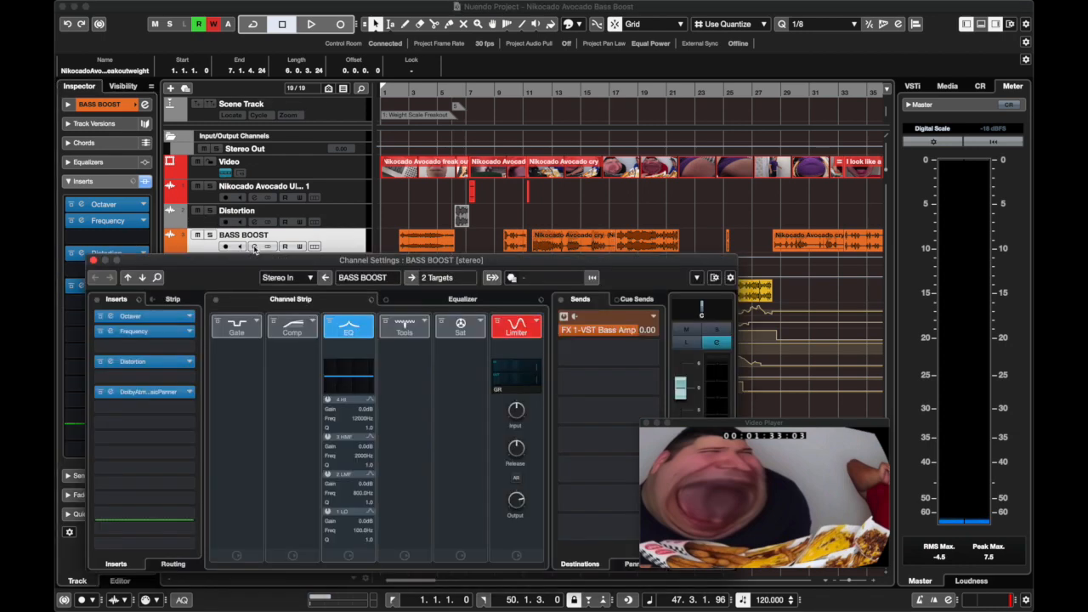
Inspect the BASS BOOST channel's Octaver, Frequency and Distortion insert settings in turn, and close the plug-in and channel settings windows.
{"action": "left_click", "coordinate": [144, 316]}
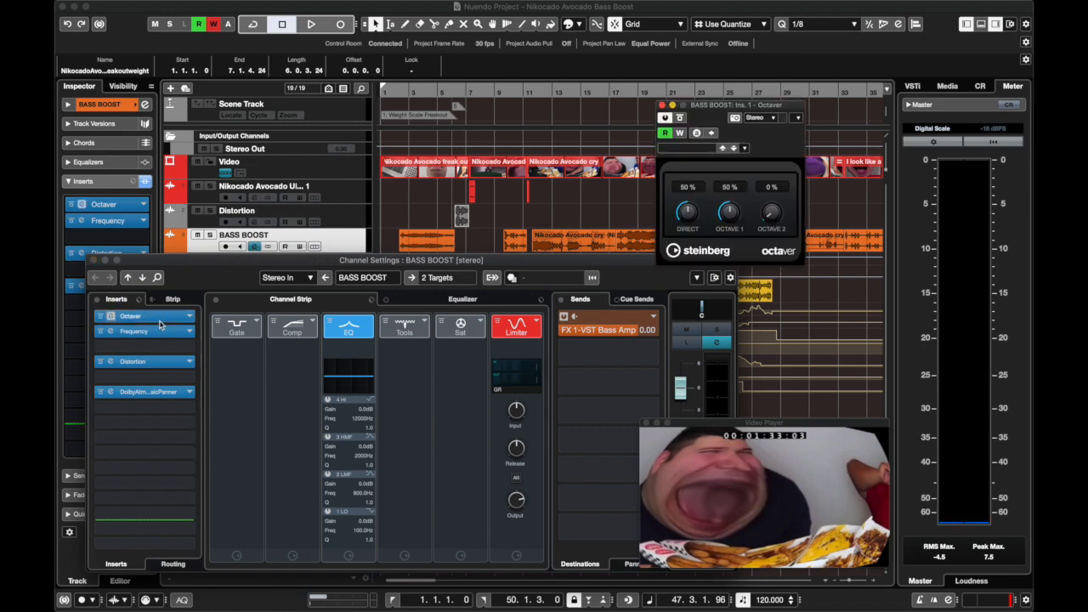
{"action": "left_click", "coordinate": [173, 317]}
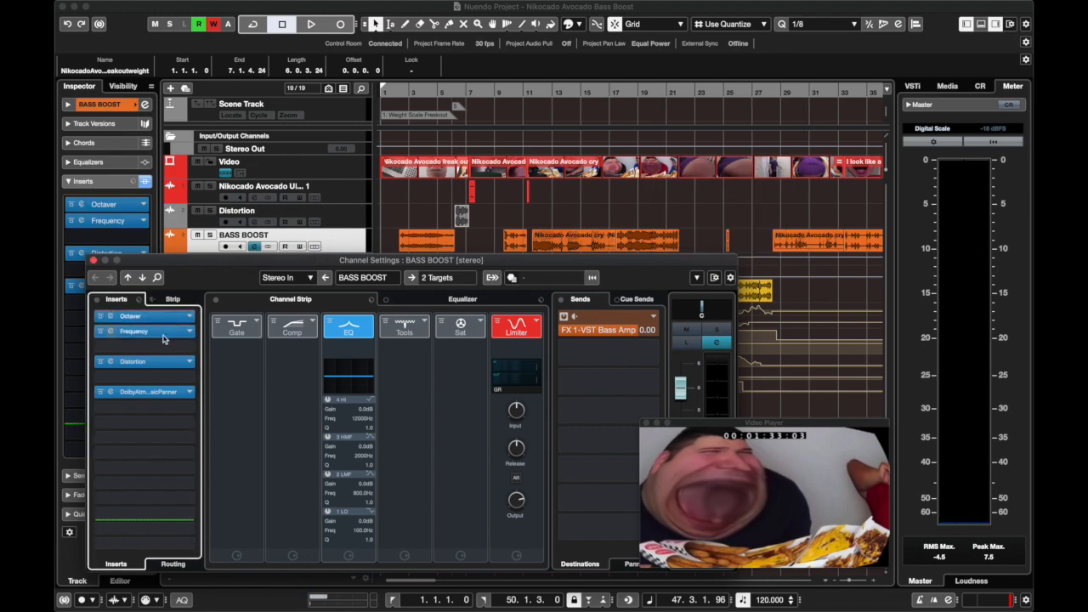
{"action": "left_click", "coordinate": [164, 333]}
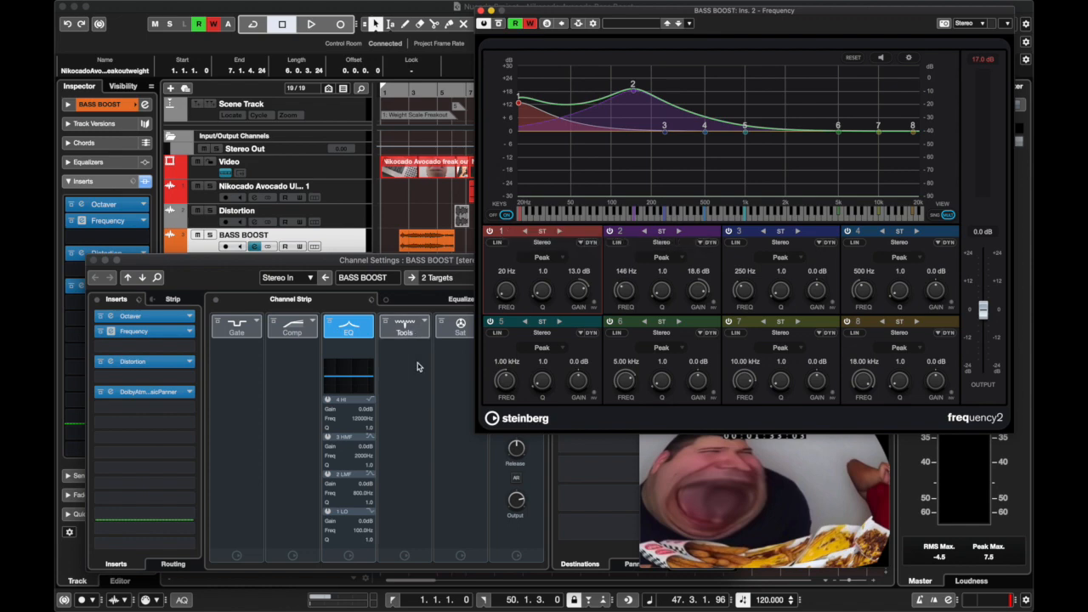
{"action": "left_click", "coordinate": [480, 10]}
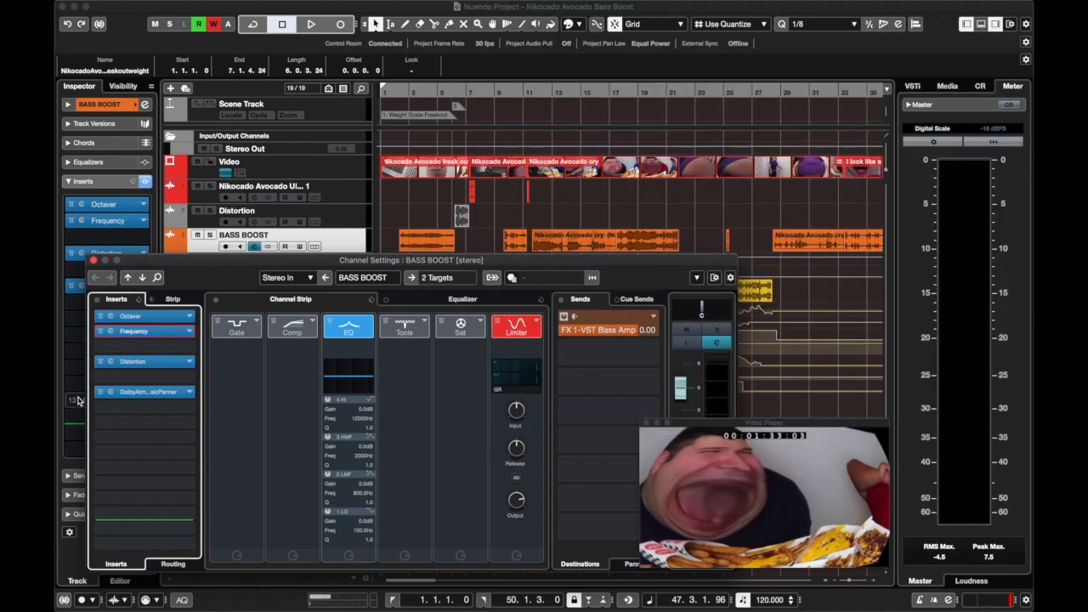
{"action": "left_click", "coordinate": [110, 361]}
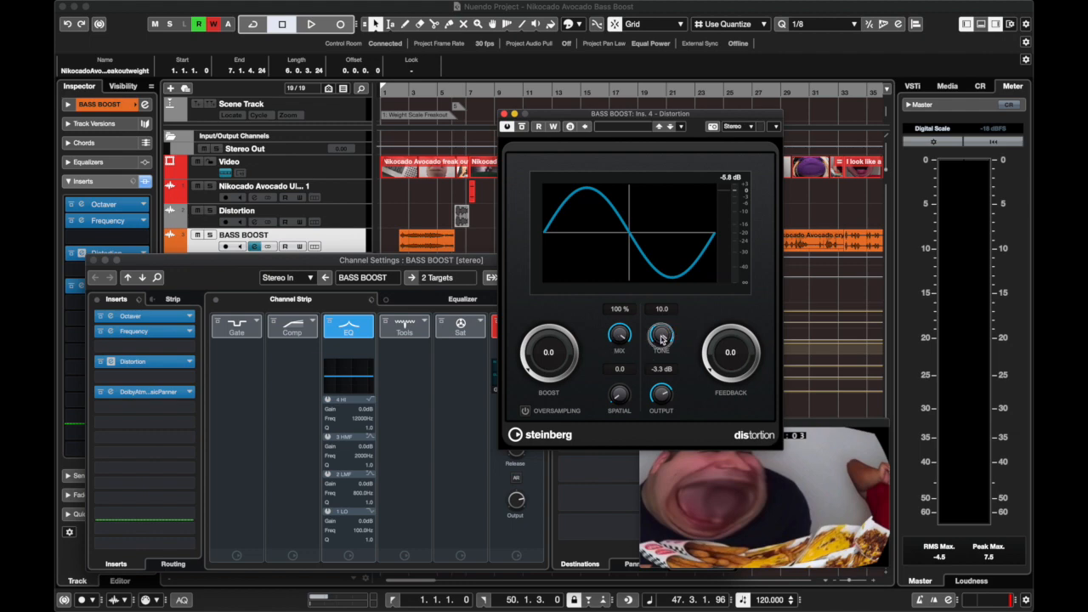
{"action": "left_click", "coordinate": [503, 114]}
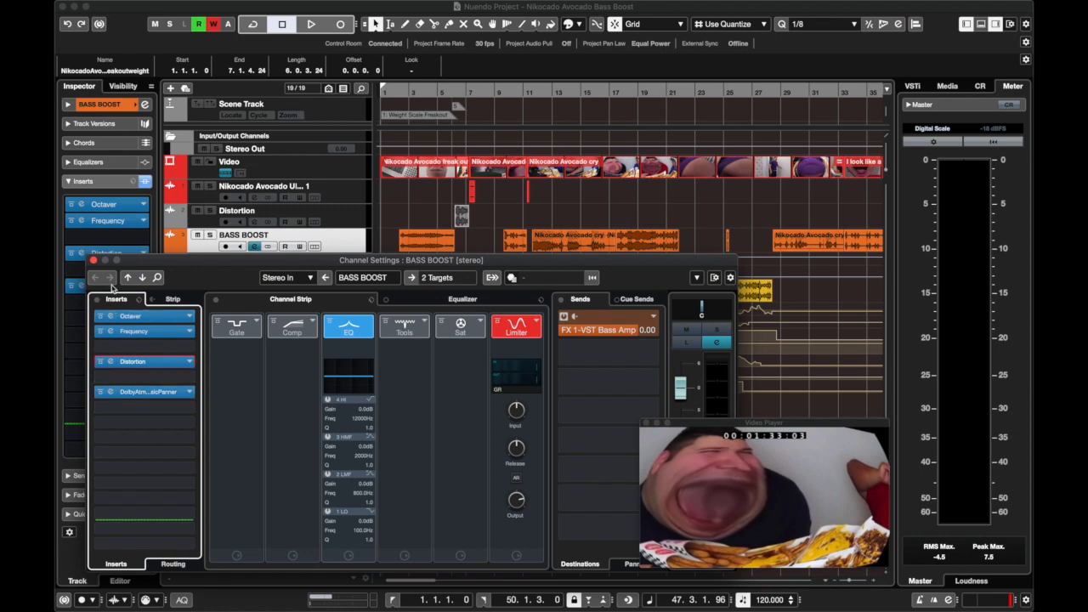
{"action": "left_click", "coordinate": [95, 261]}
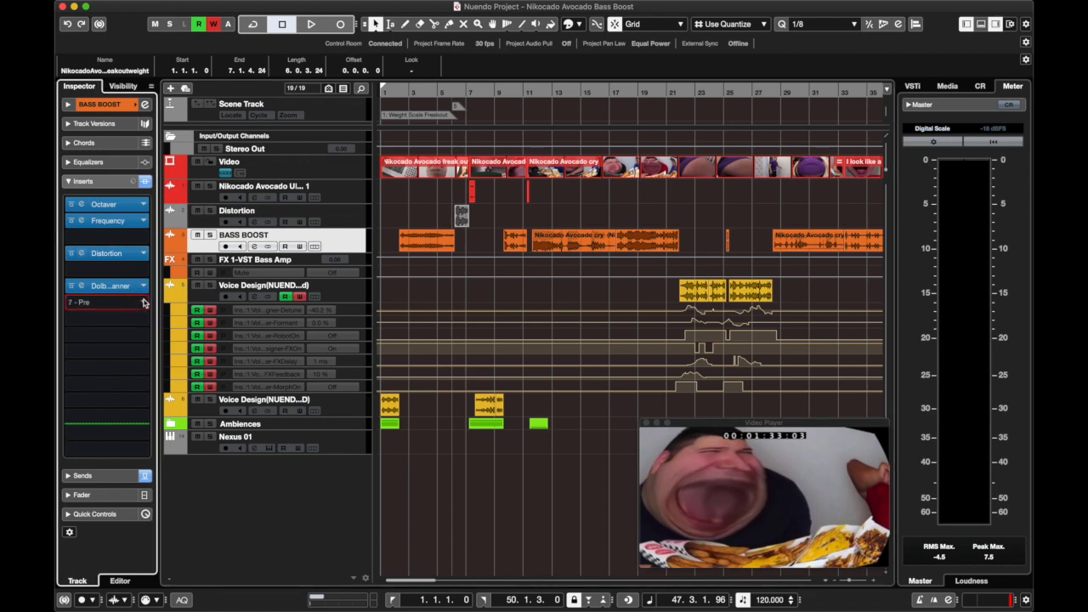
{"action": "left_click", "coordinate": [102, 301]}
{"action": "left_click", "coordinate": [83, 343]}
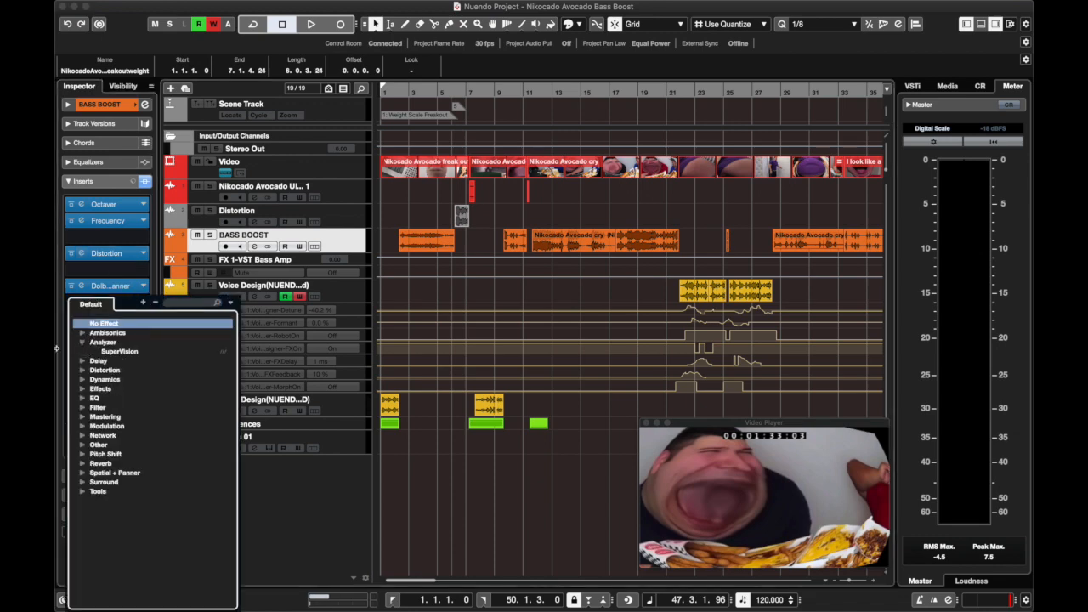
{"action": "left_click", "coordinate": [60, 385]}
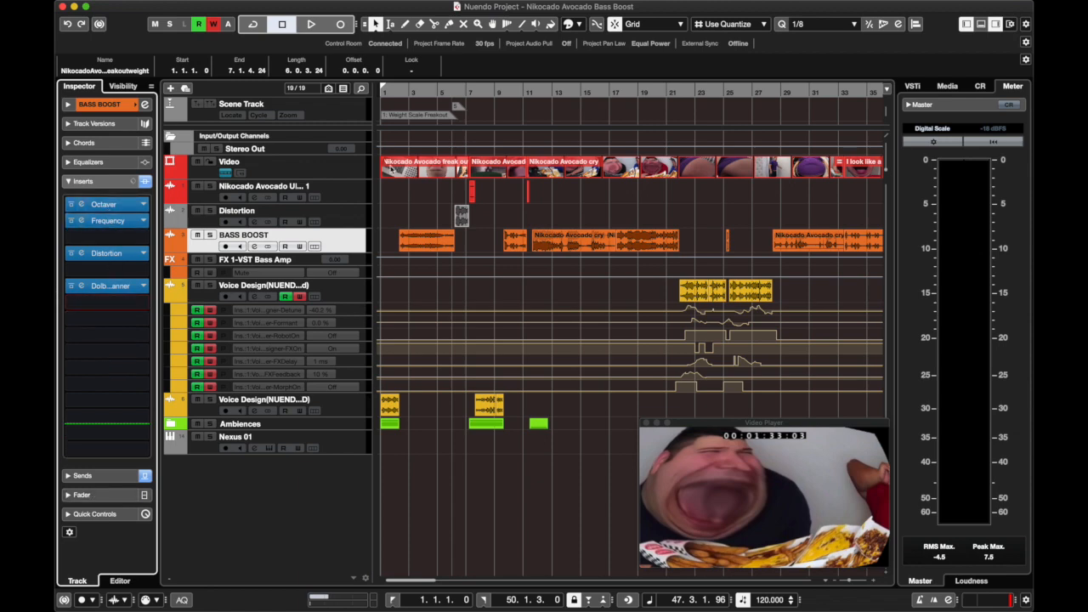
{"action": "left_click", "coordinate": [254, 246]}
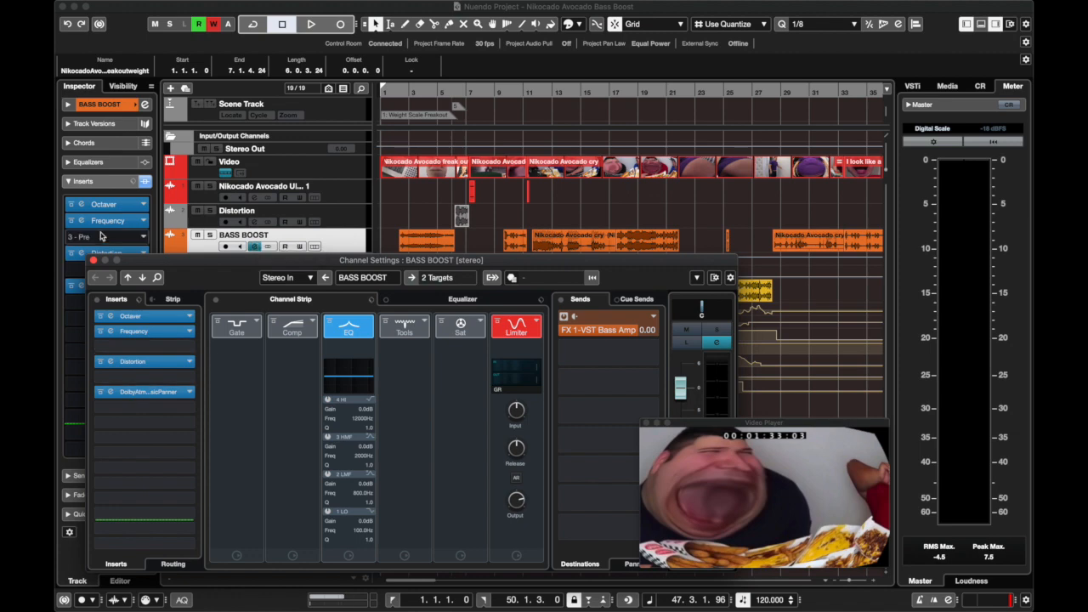
{"action": "left_click", "coordinate": [94, 260]}
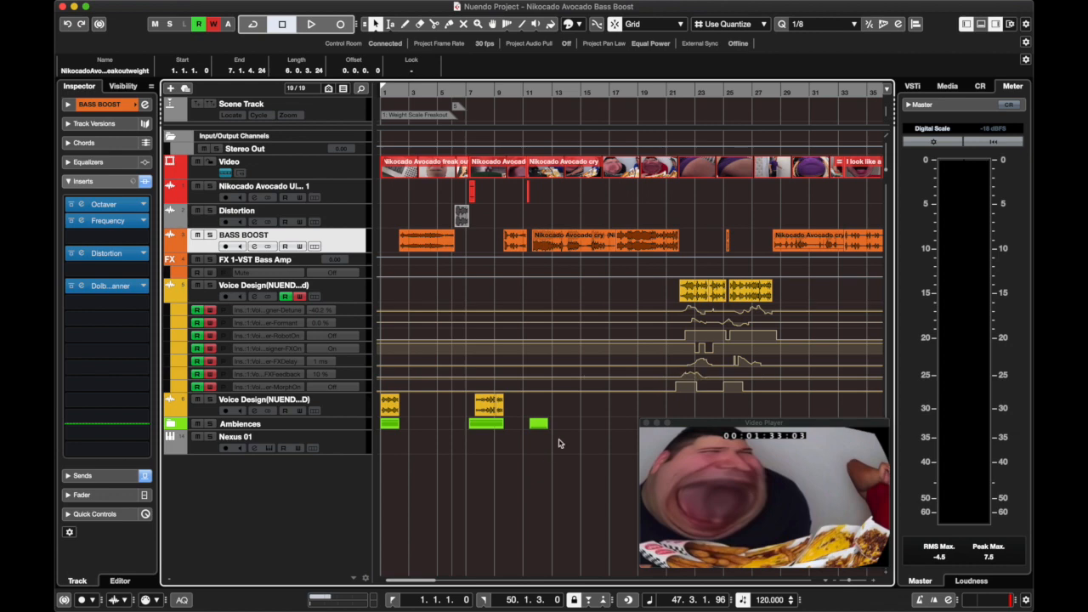
Move the playhead to about bar 14 in the long BASS BOOST clip.
{"action": "scroll", "coordinate": [583, 418], "scroll_direction": "left", "scroll_amount": 3}
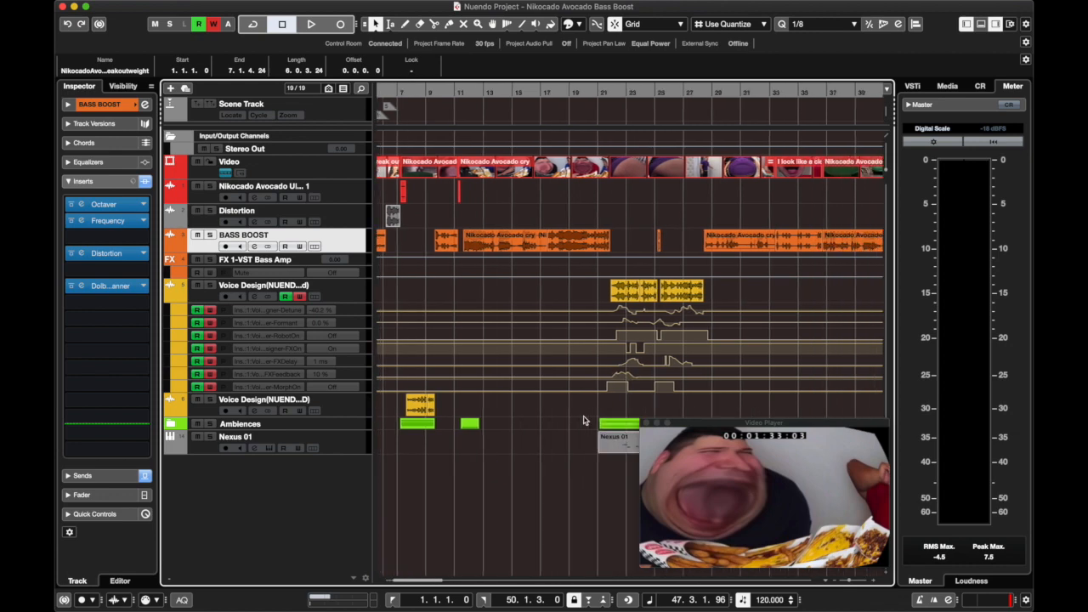
{"action": "left_click", "coordinate": [569, 91]}
{"action": "scroll", "coordinate": [633, 337], "scroll_direction": "right", "scroll_amount": 5}
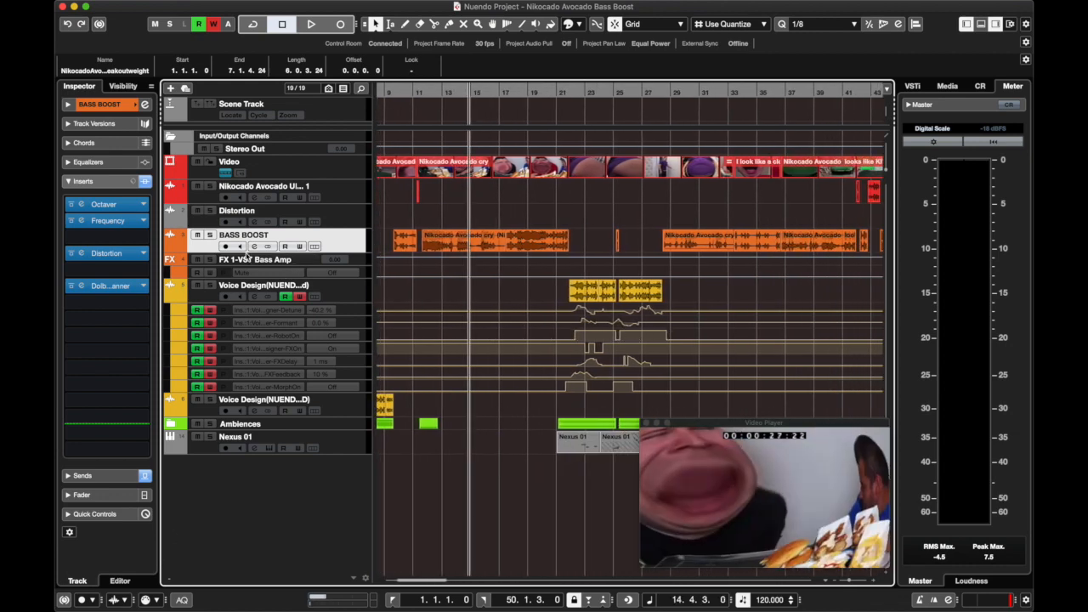
Bring up the BASS BOOST channel settings clear of the video player and examine the send to FX 1-VST Bass Amp.
{"action": "left_click", "coordinate": [254, 247]}
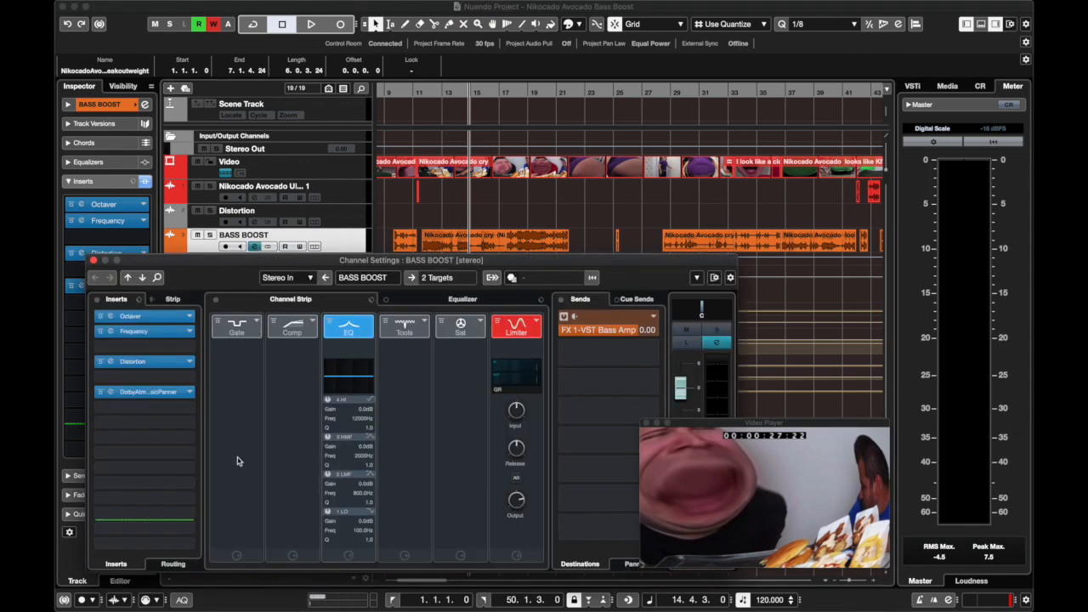
{"action": "left_click_drag", "start_coordinate": [166, 267], "coordinate": [173, 154]}
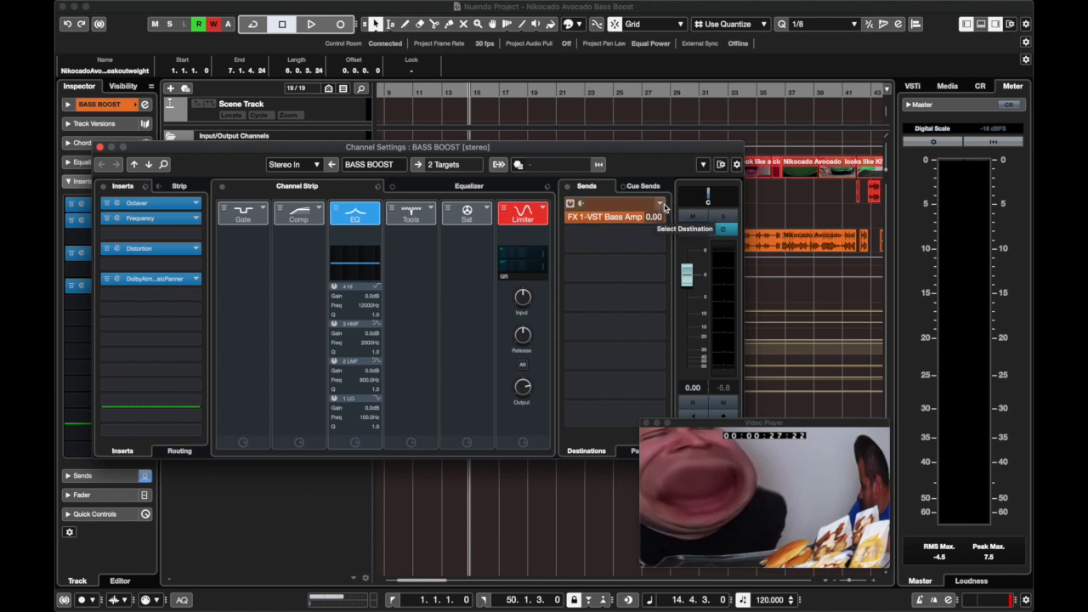
{"action": "left_click", "coordinate": [100, 147]}
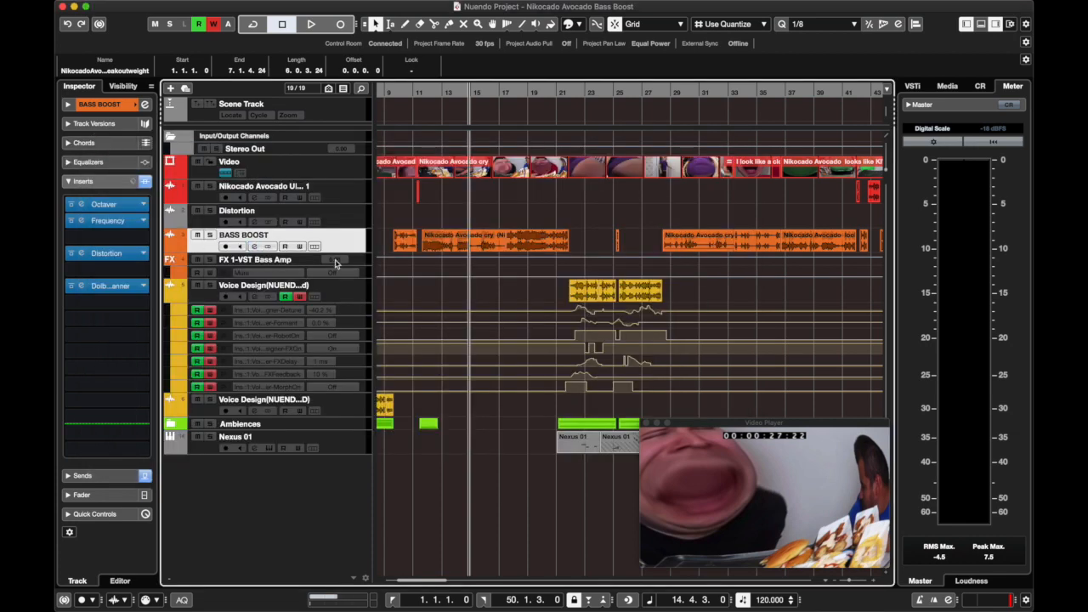
Open VSTBassAmp on the FX 1 track and examine its pre-effects, amplifiers, cabinets, post-effects, microphones and master sections.
{"action": "left_click", "coordinate": [308, 264]}
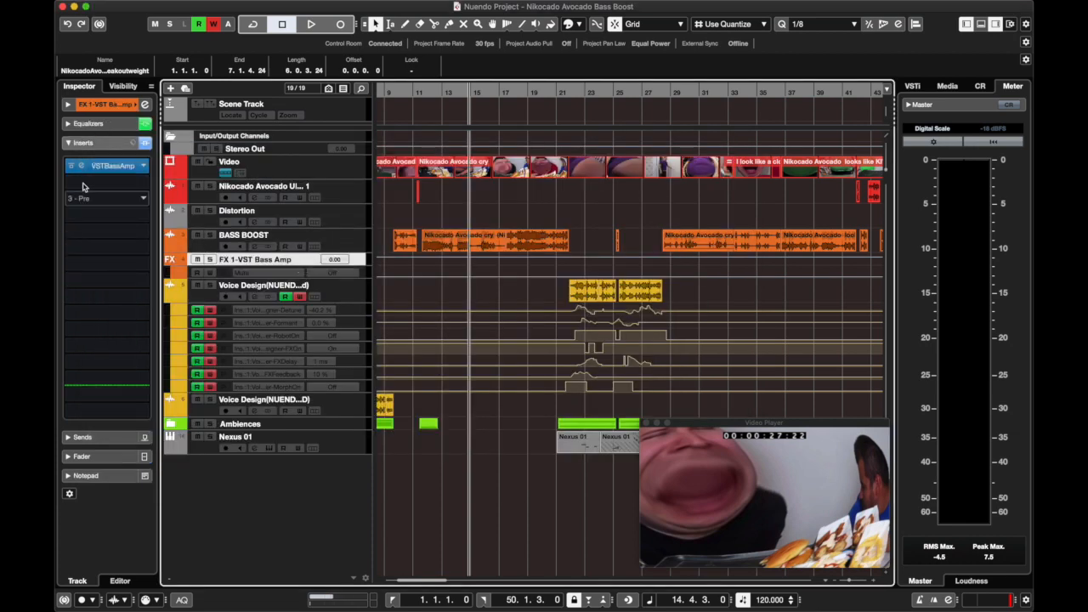
{"action": "left_click", "coordinate": [136, 169]}
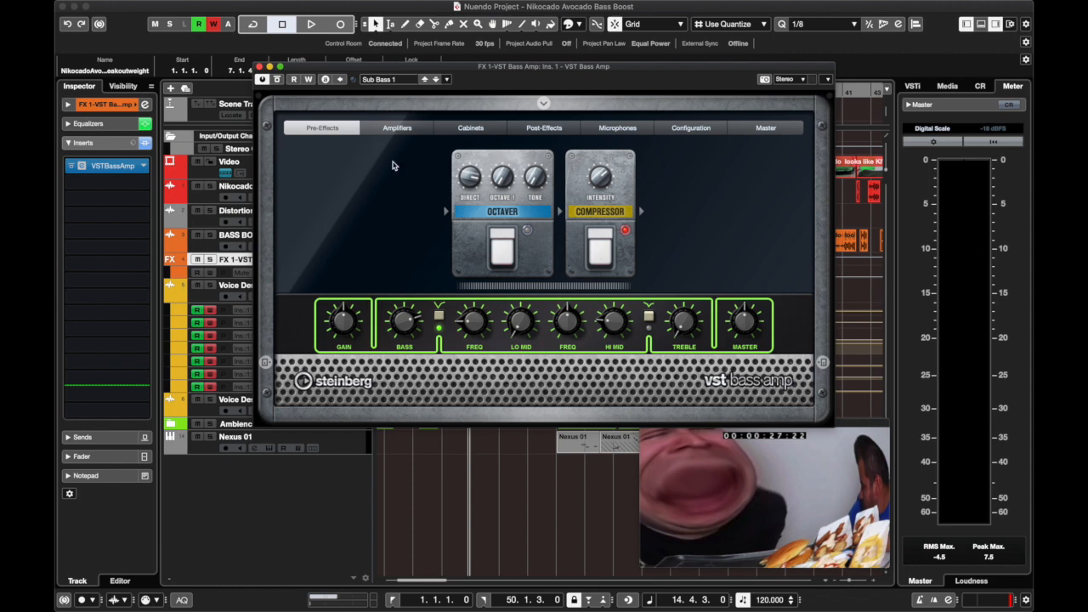
{"action": "left_click", "coordinate": [415, 131]}
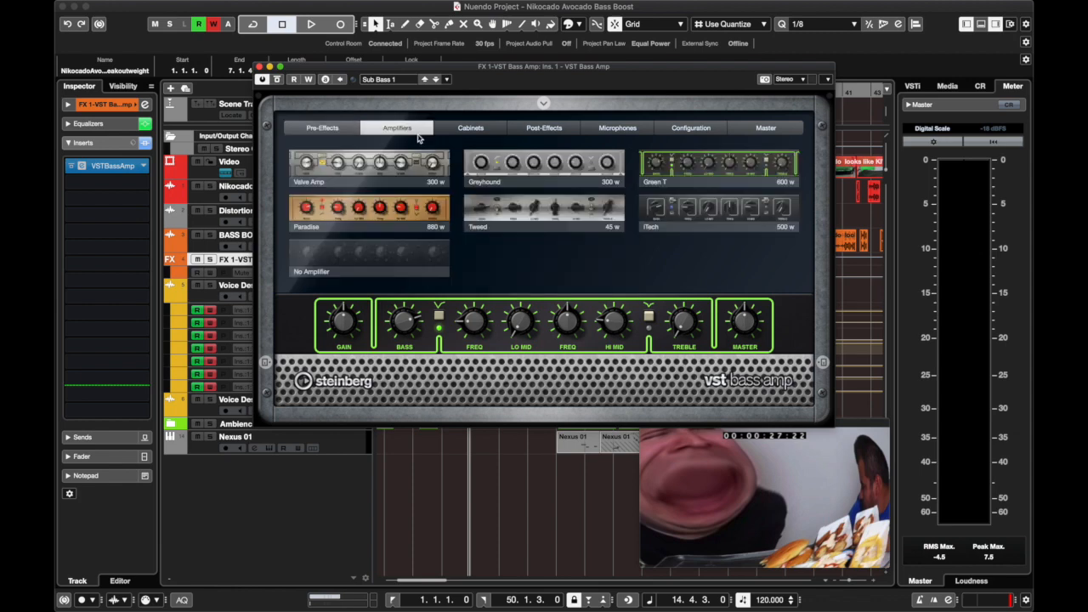
{"action": "left_click", "coordinate": [476, 129]}
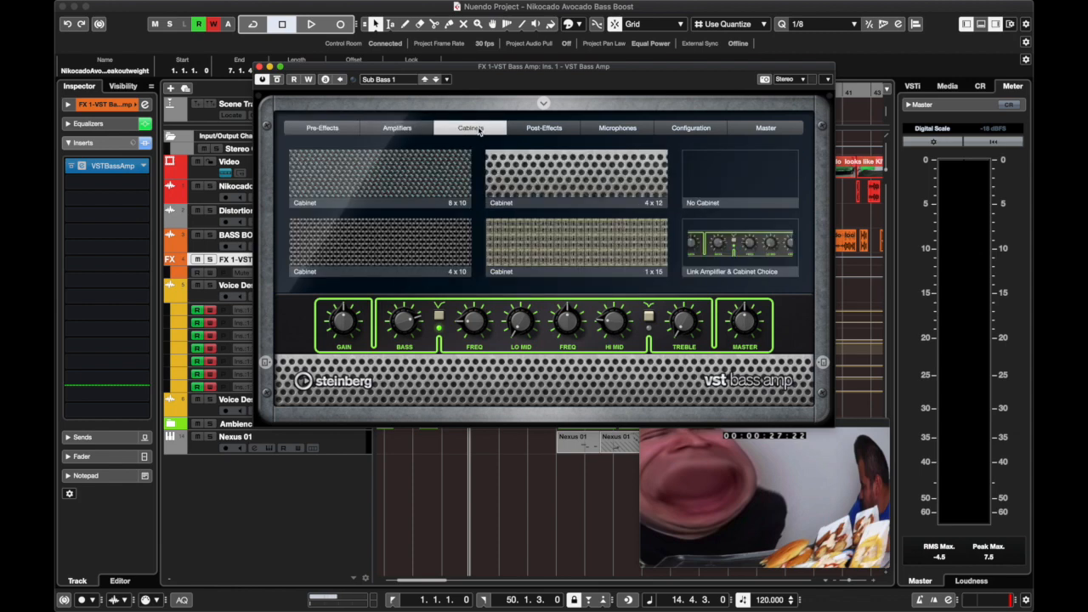
{"action": "left_click", "coordinate": [544, 129]}
{"action": "left_click", "coordinate": [617, 128]}
{"action": "left_click", "coordinate": [298, 130]}
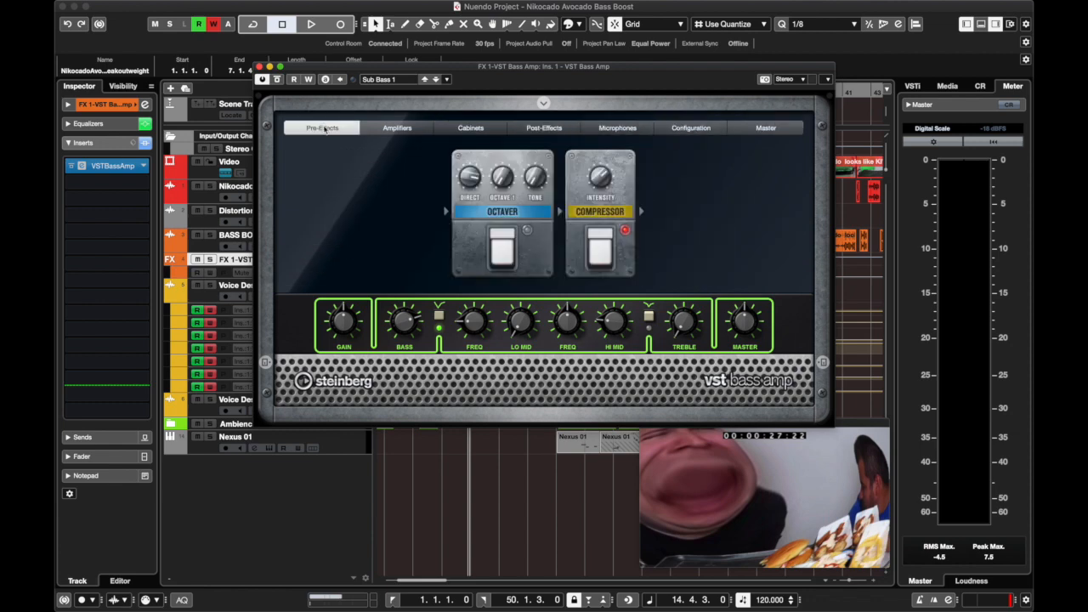
{"action": "left_click", "coordinate": [742, 132]}
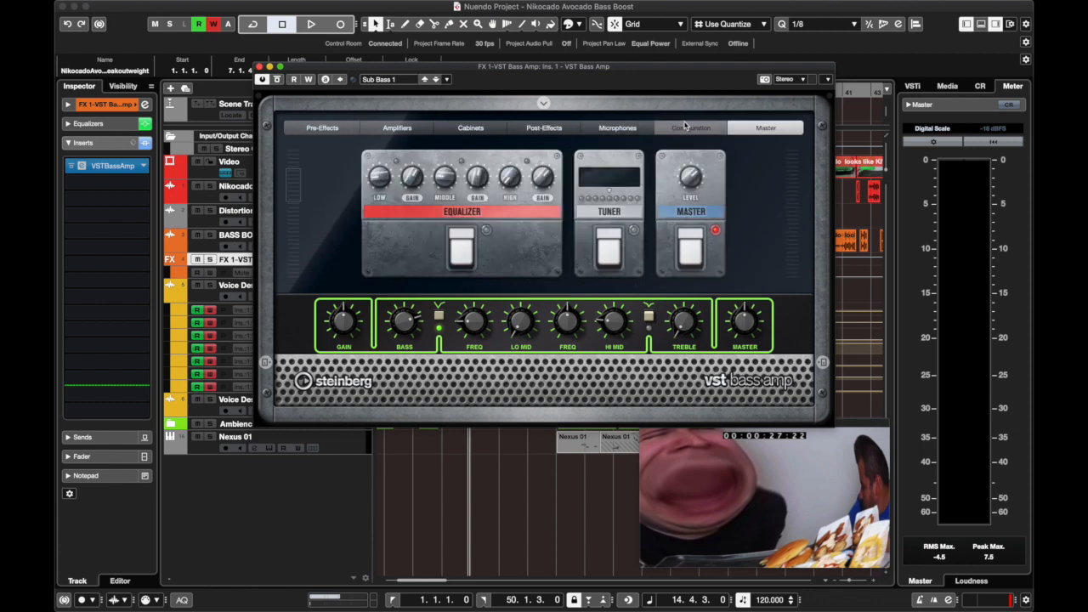
{"action": "left_click", "coordinate": [307, 128]}
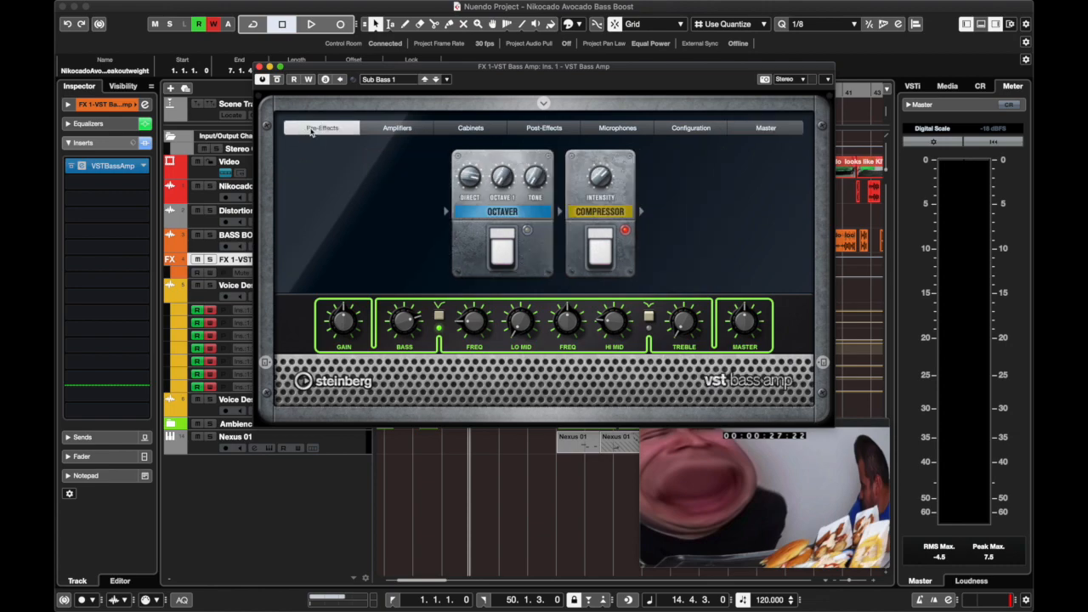
{"action": "left_click", "coordinate": [259, 67]}
Return to the BASS BOOST track and review its send routing to the bass amp FX channel in the channel settings.
{"action": "left_click", "coordinate": [341, 232]}
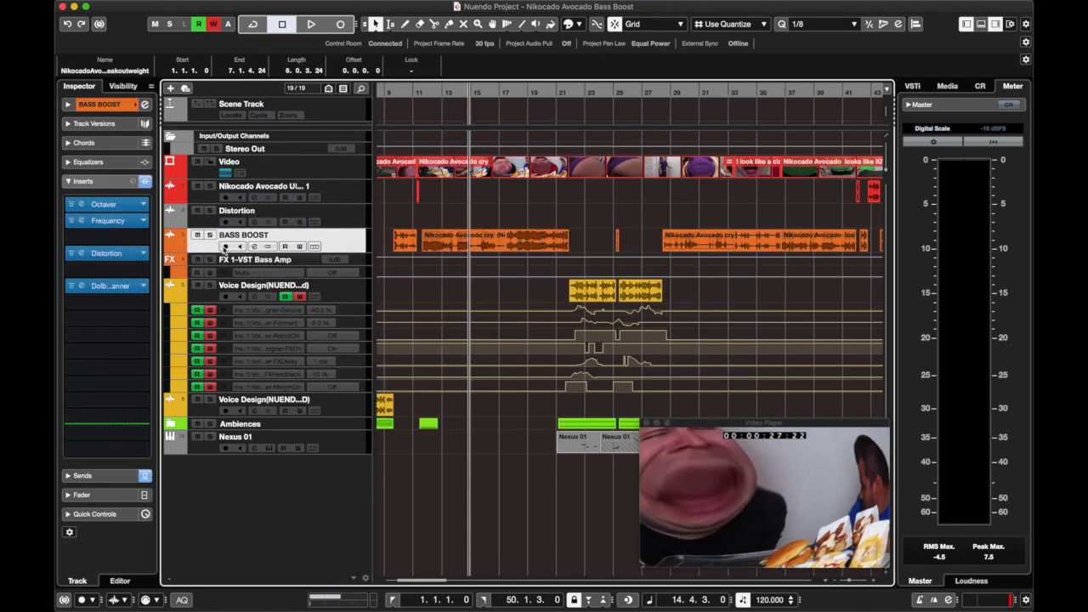
{"action": "left_click", "coordinate": [246, 246]}
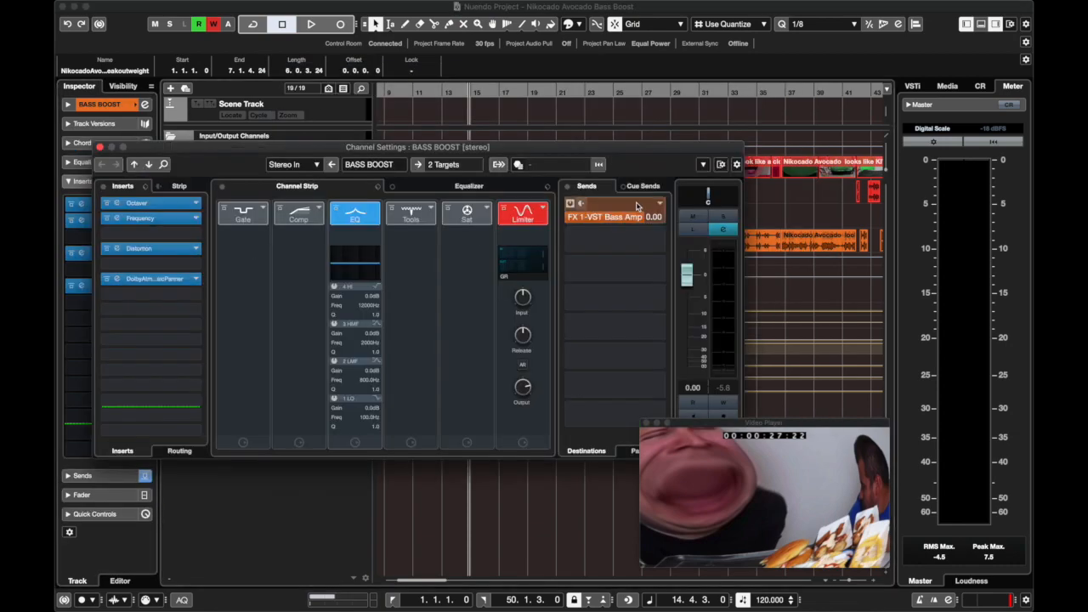
{"action": "left_click", "coordinate": [585, 208]}
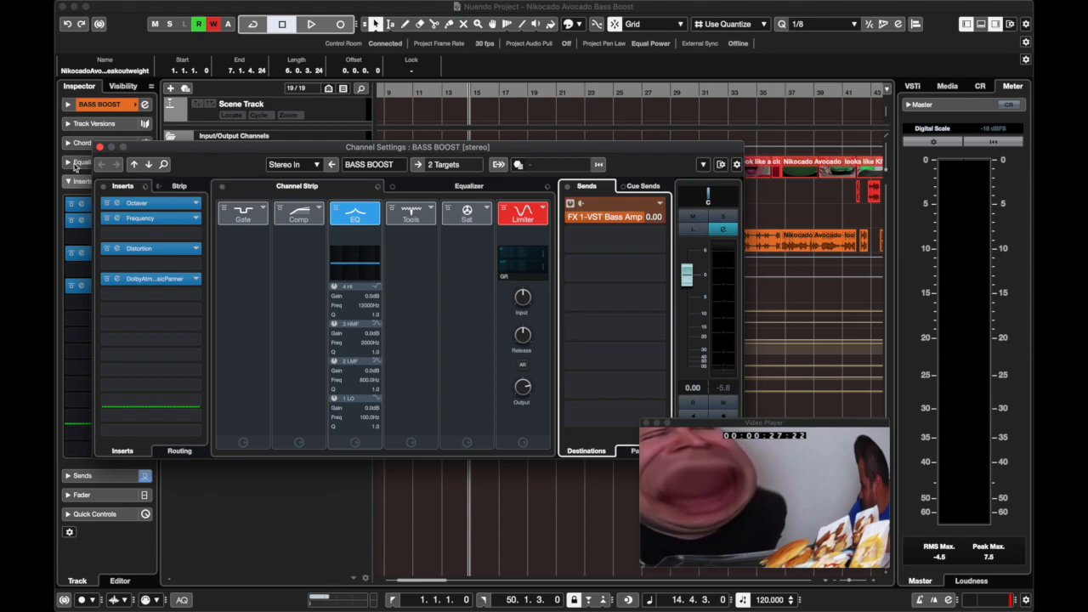
{"action": "left_click", "coordinate": [99, 147]}
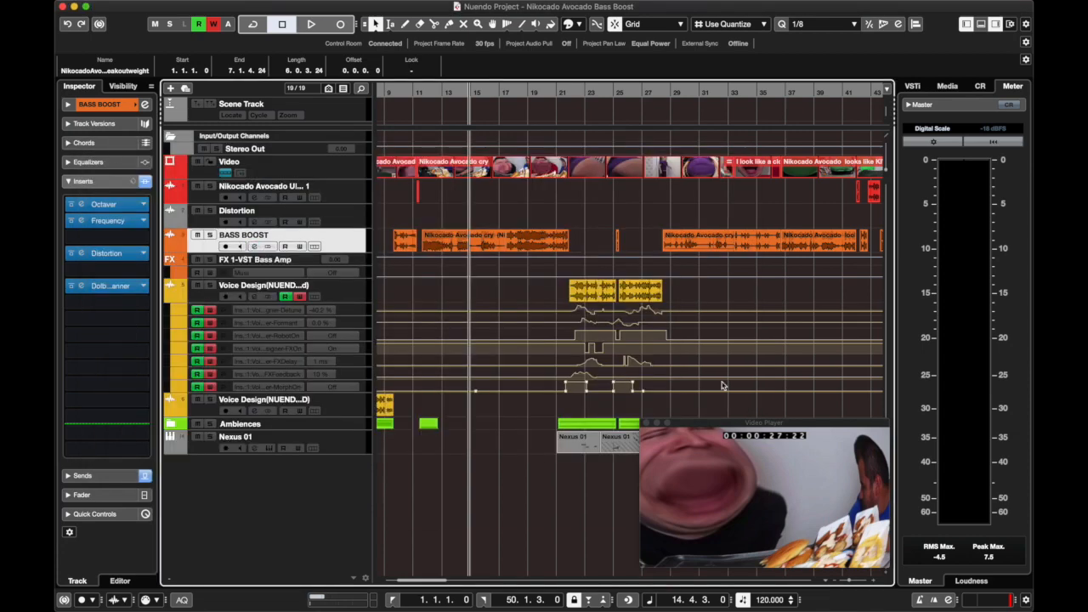